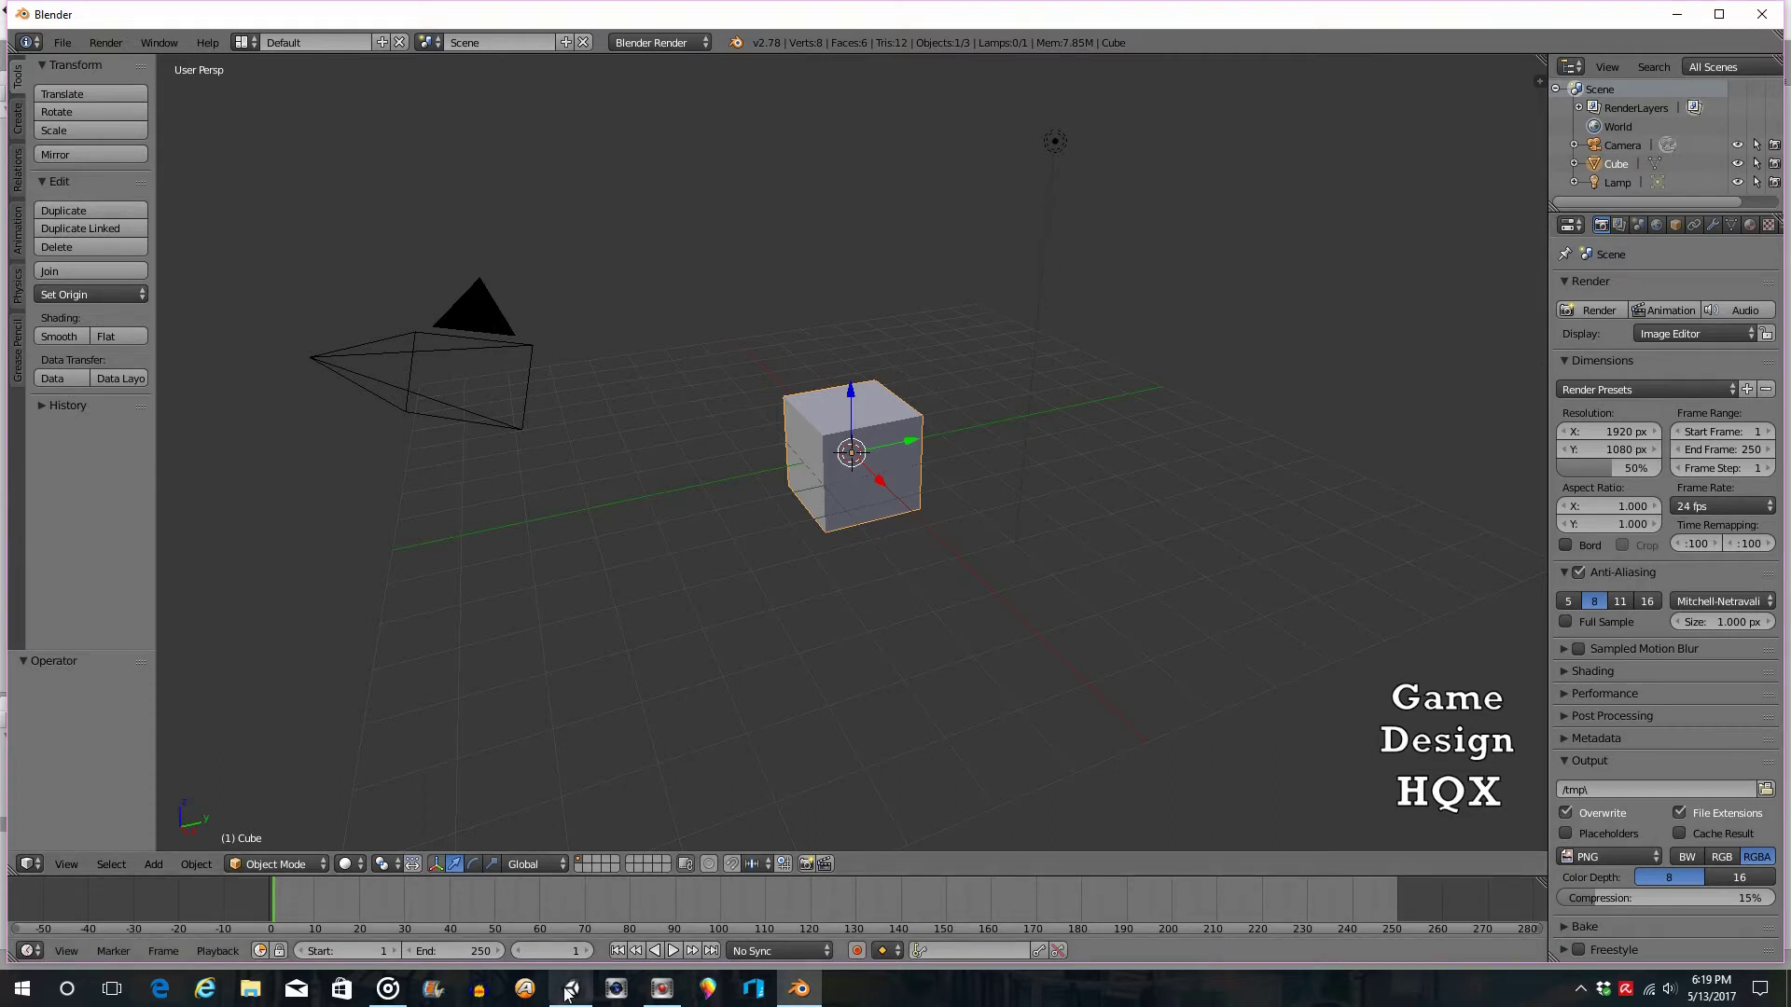
- Switch to Unity and look through the 3D and 2D object types available for creating game objects
{"action": "left_click", "coordinate": [571, 988]}
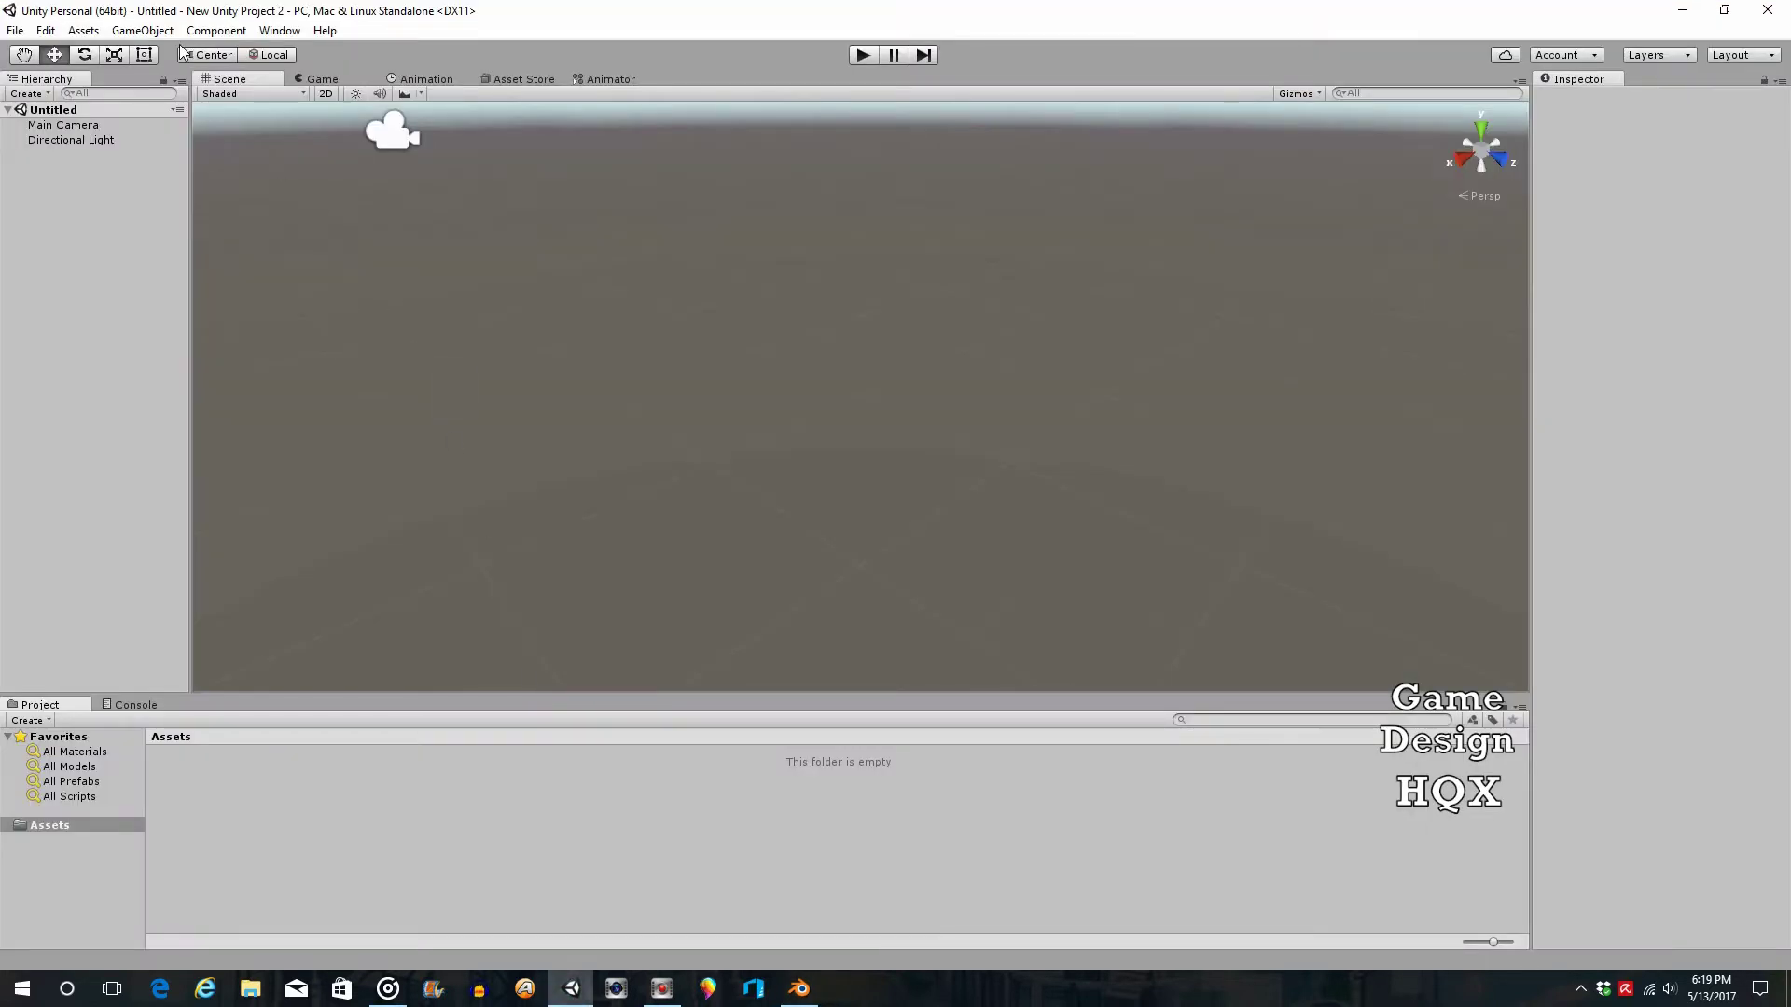
{"action": "left_click", "coordinate": [126, 32]}
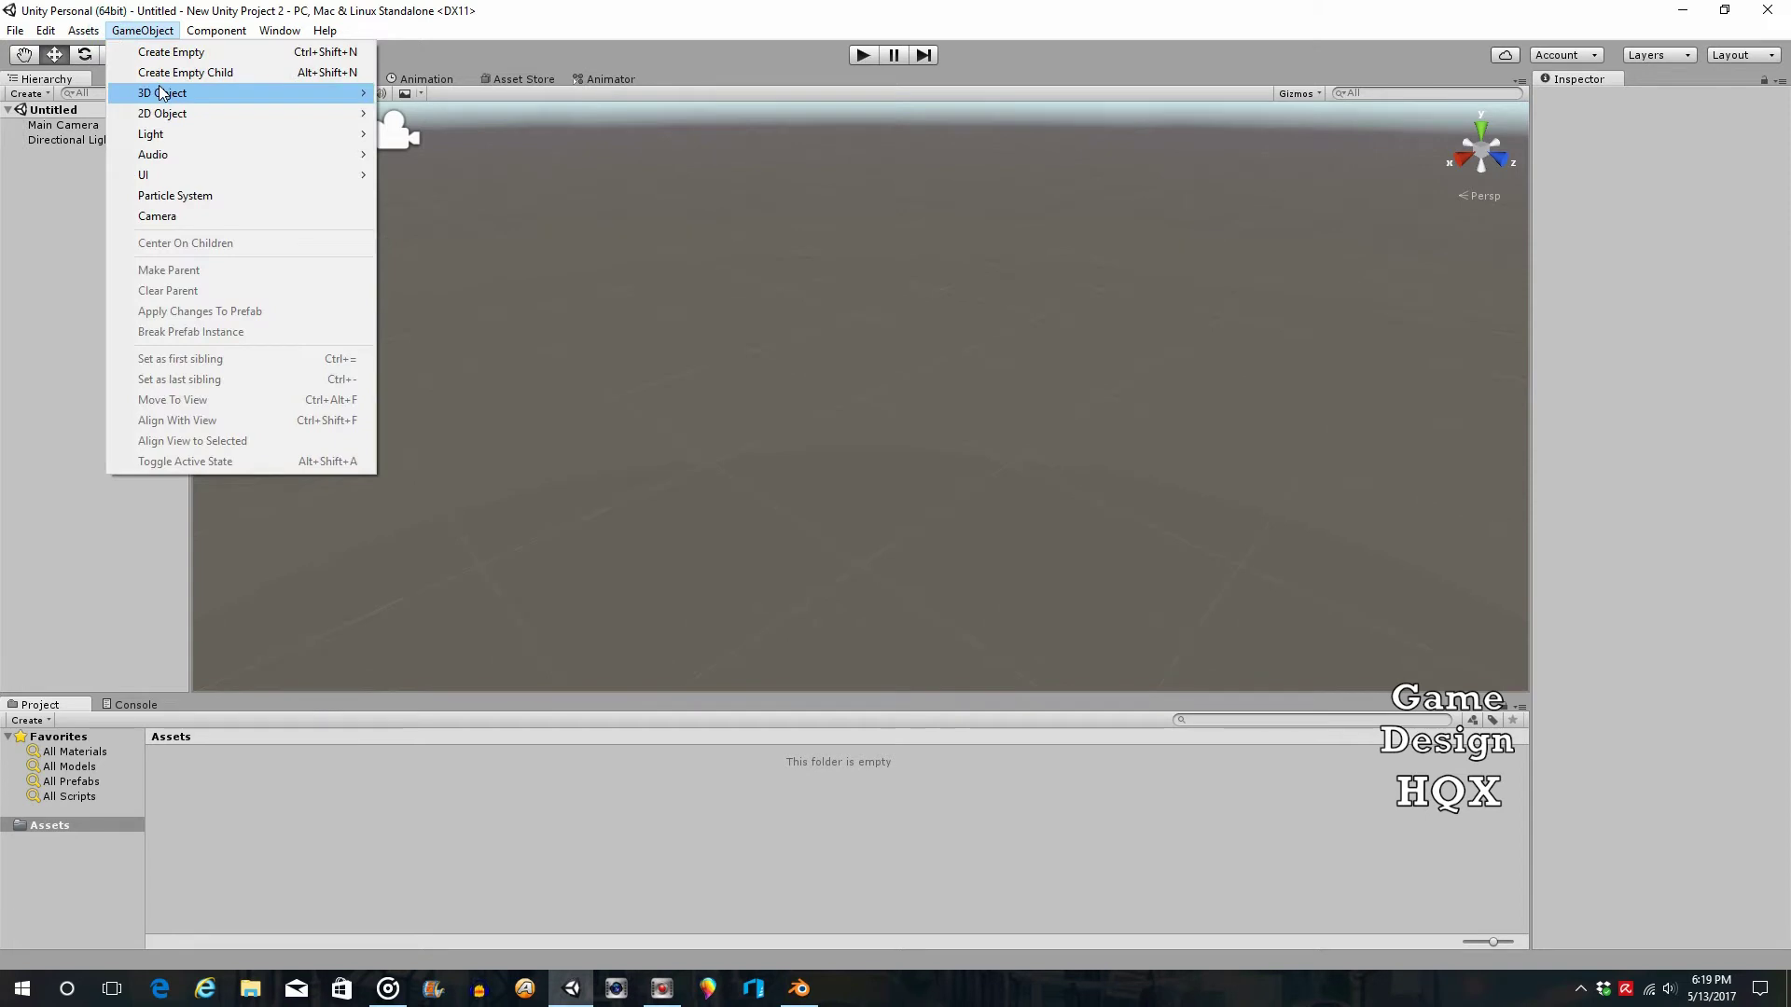
{"action": "mouse_move", "coordinate": [214, 93]}
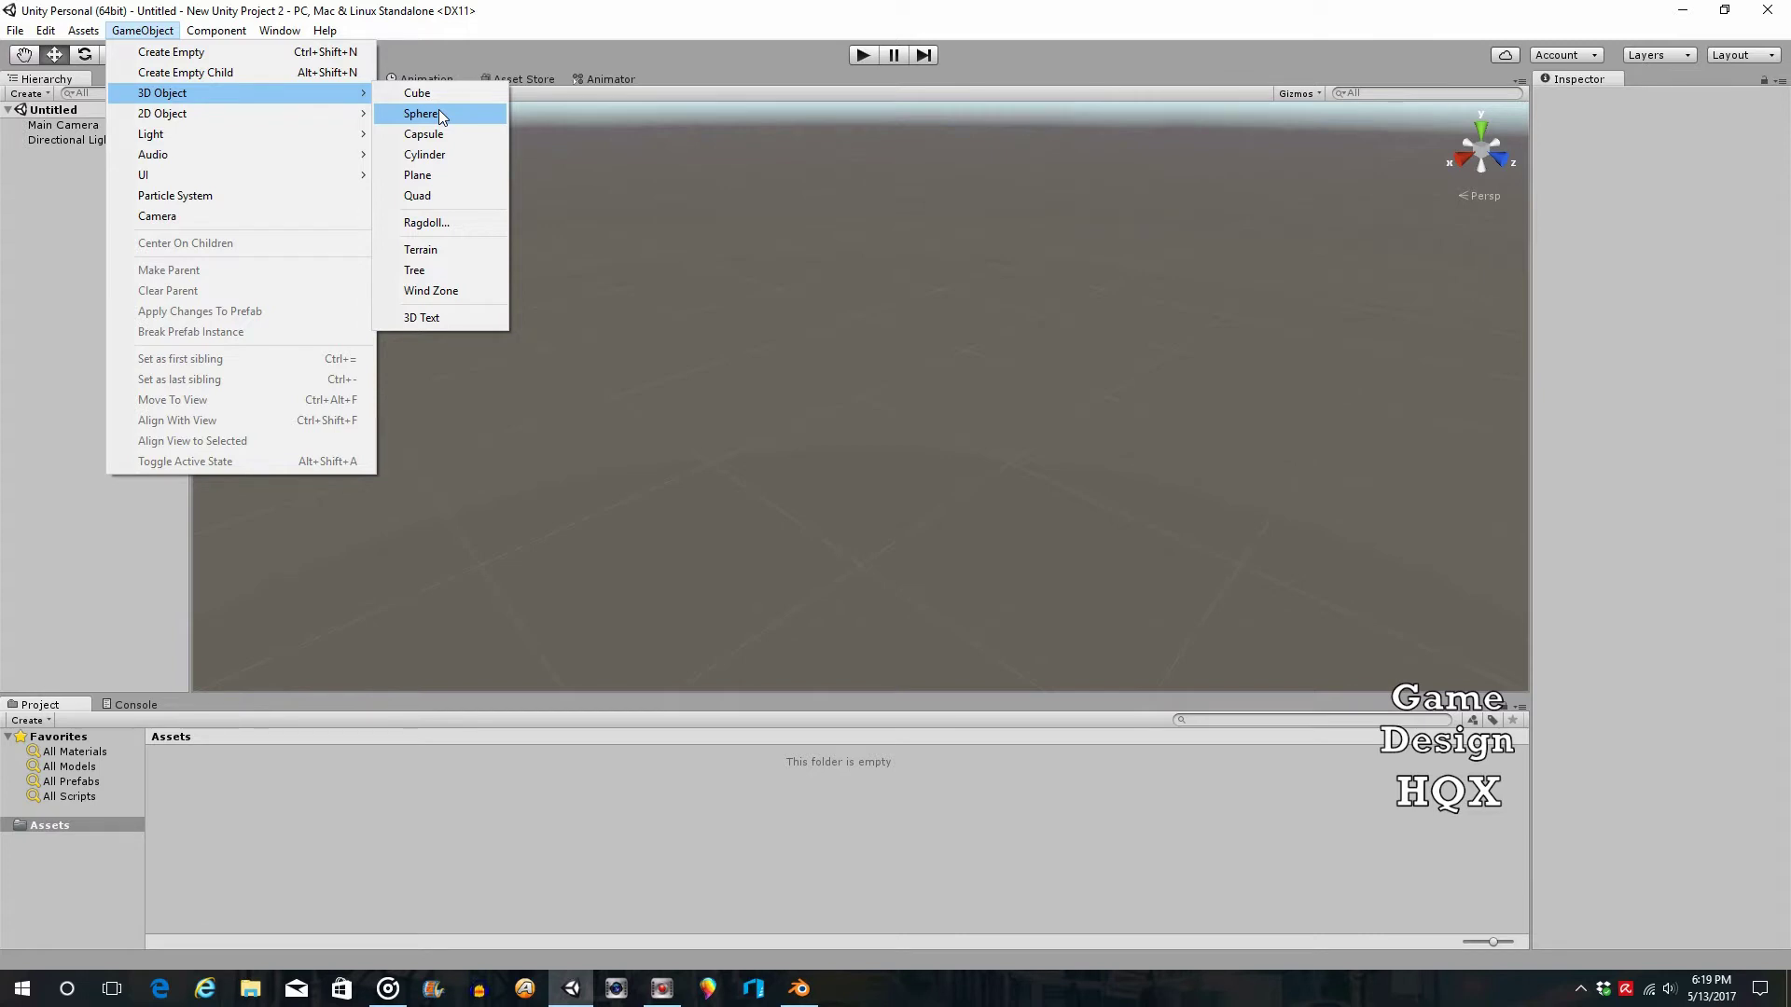
{"action": "left_click", "coordinate": [473, 16]}
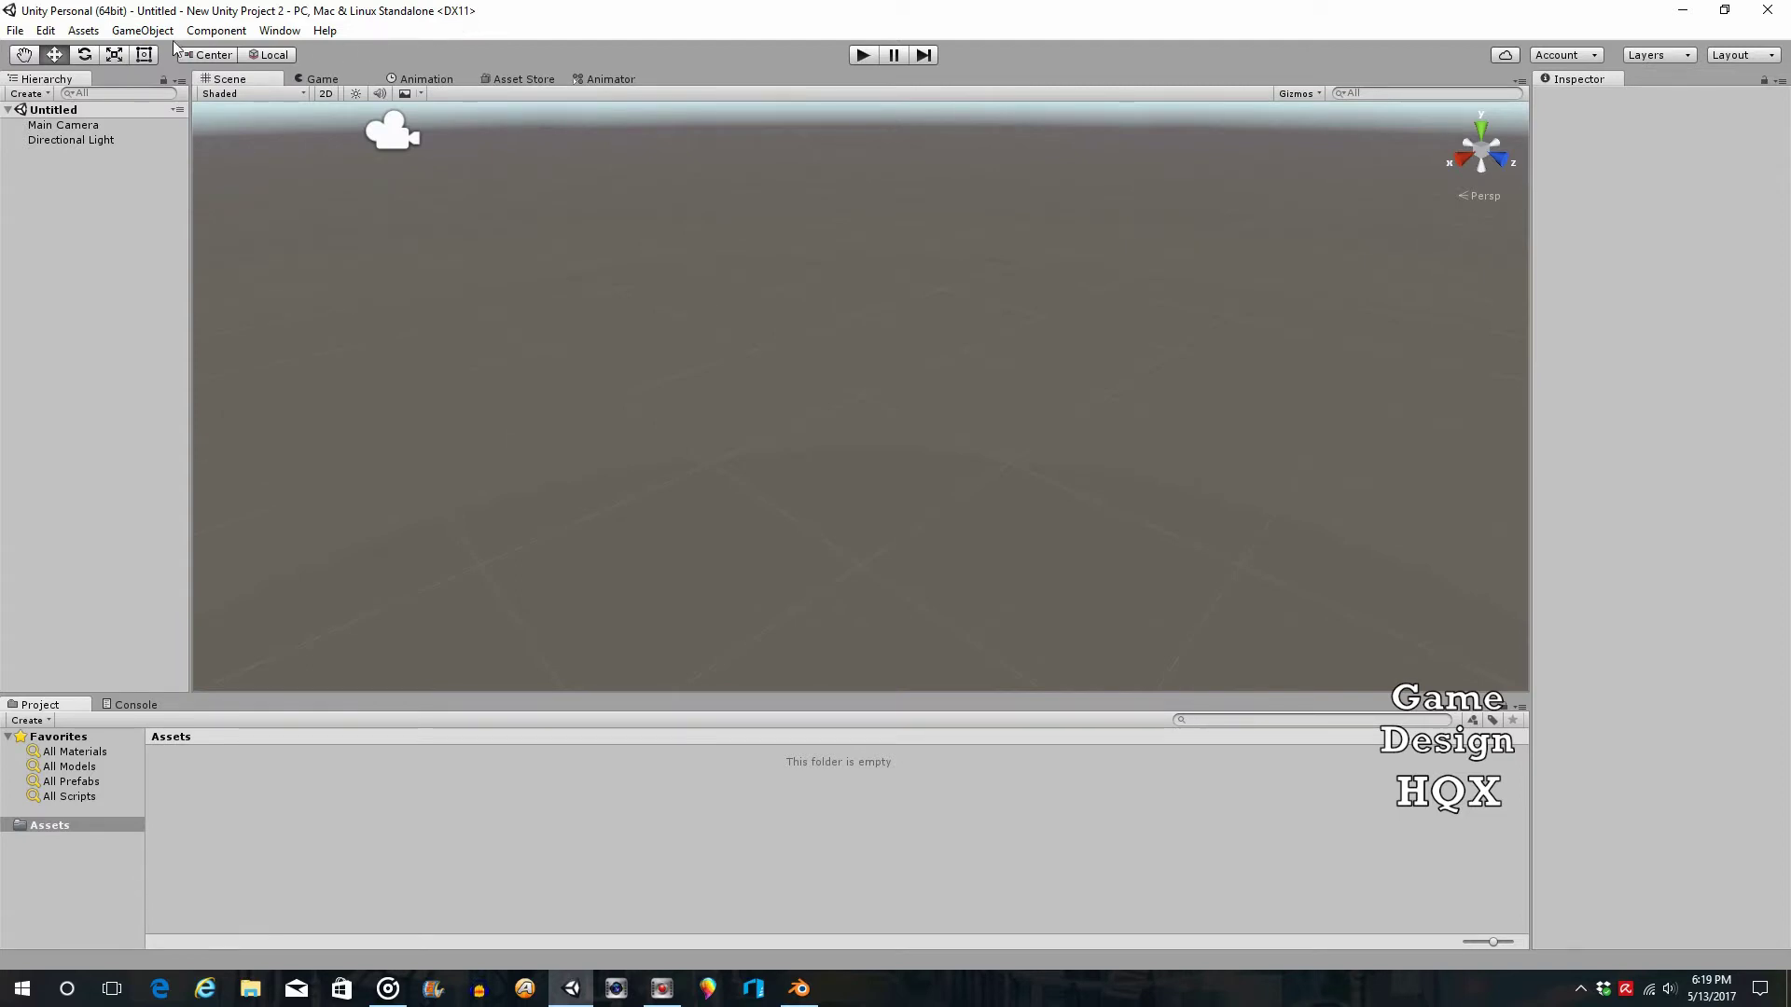
{"action": "left_click", "coordinate": [128, 30]}
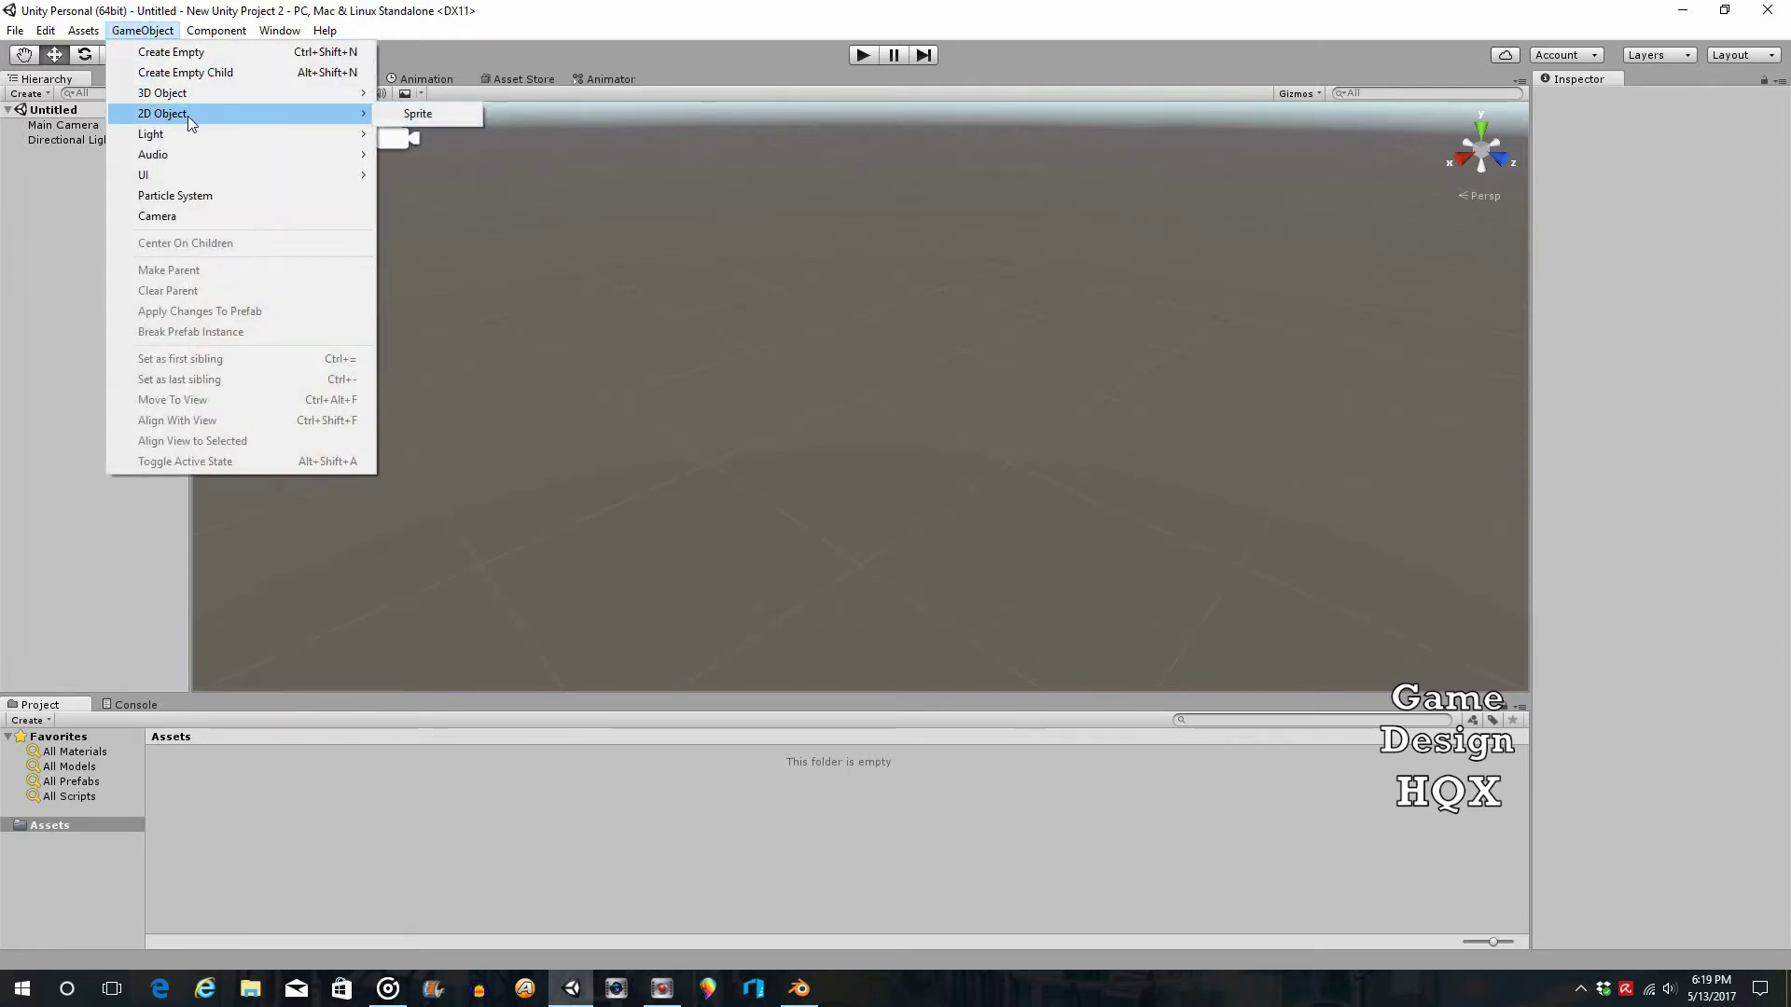
{"action": "left_click", "coordinate": [404, 17]}
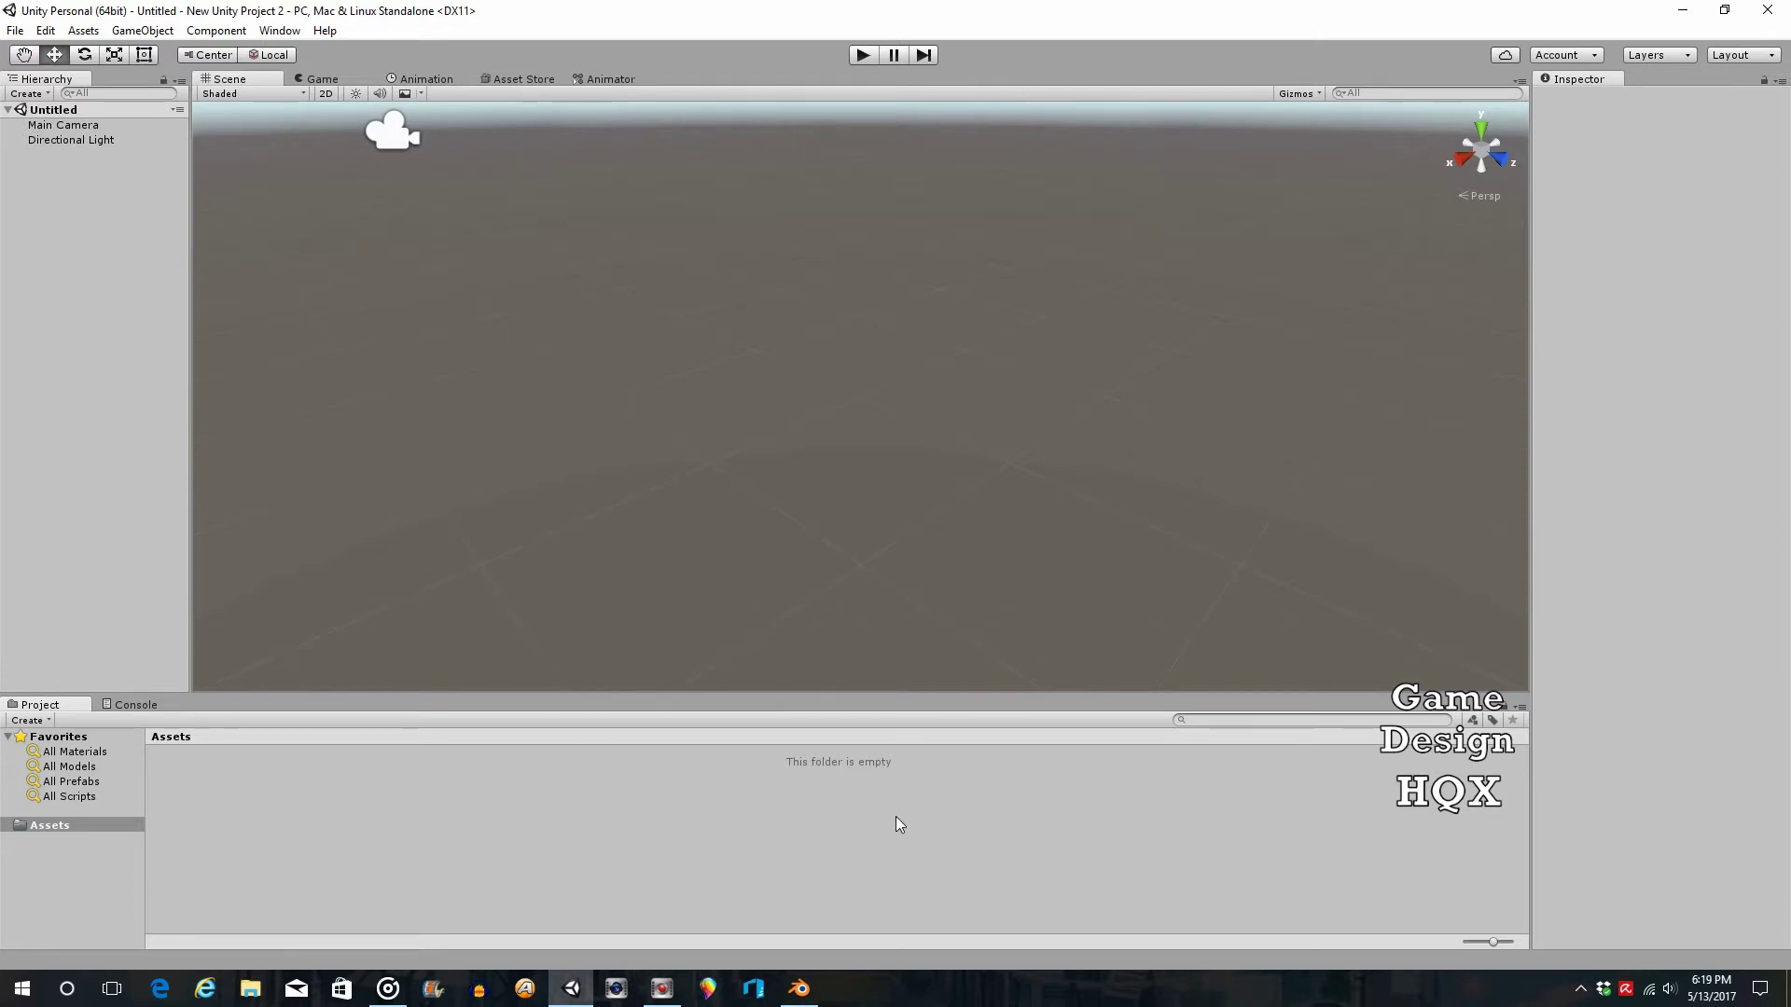
- Switch back to Blender, review the Input settings in the user preferences, and close them
{"action": "left_click", "coordinate": [799, 989]}
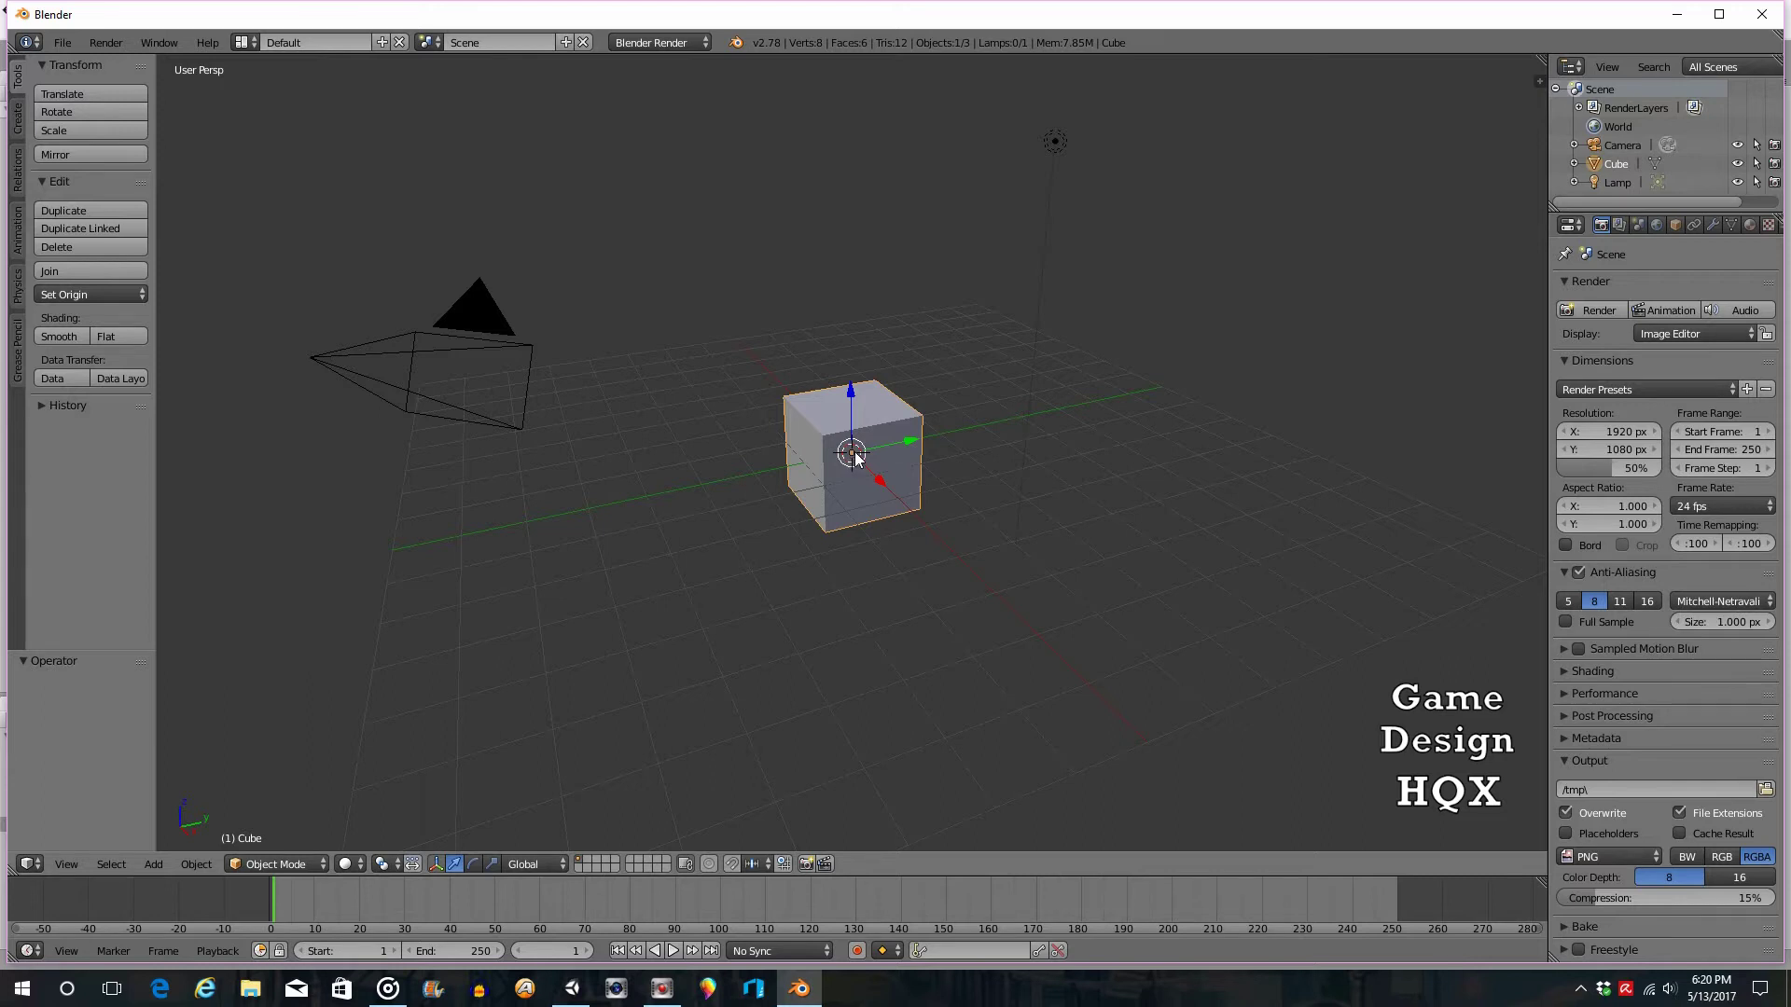
{"action": "left_click", "coordinate": [64, 43]}
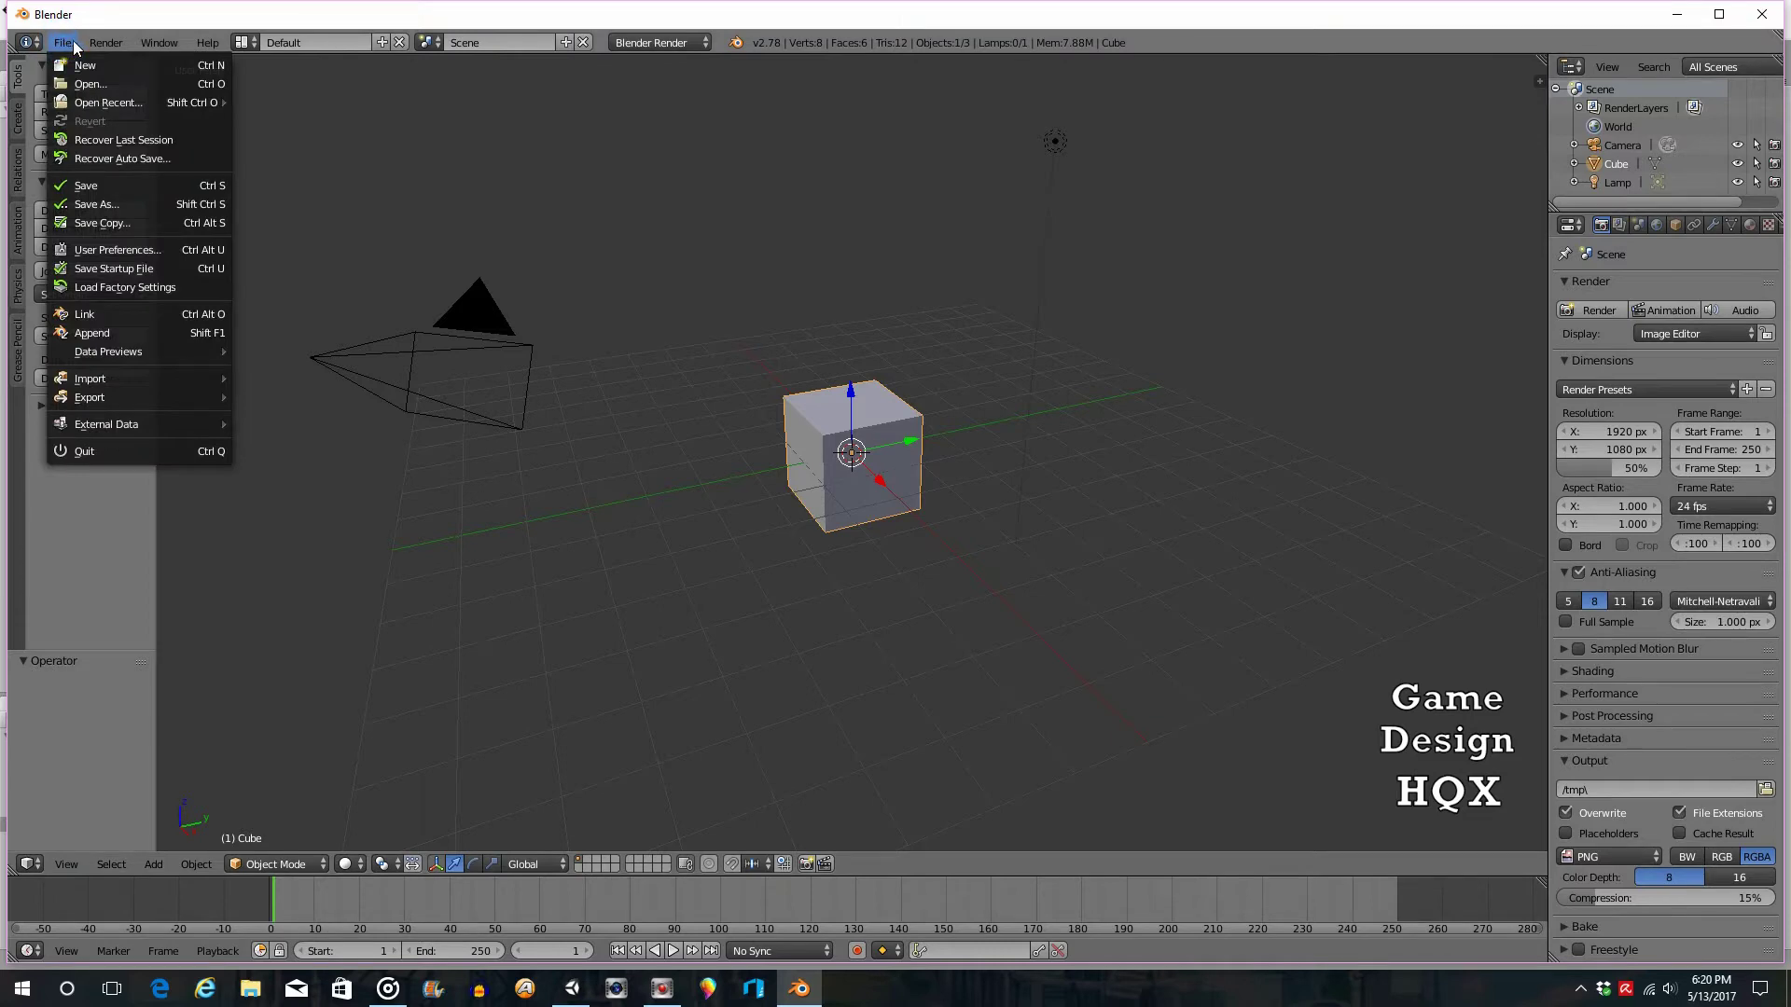
{"action": "left_click", "coordinate": [121, 248]}
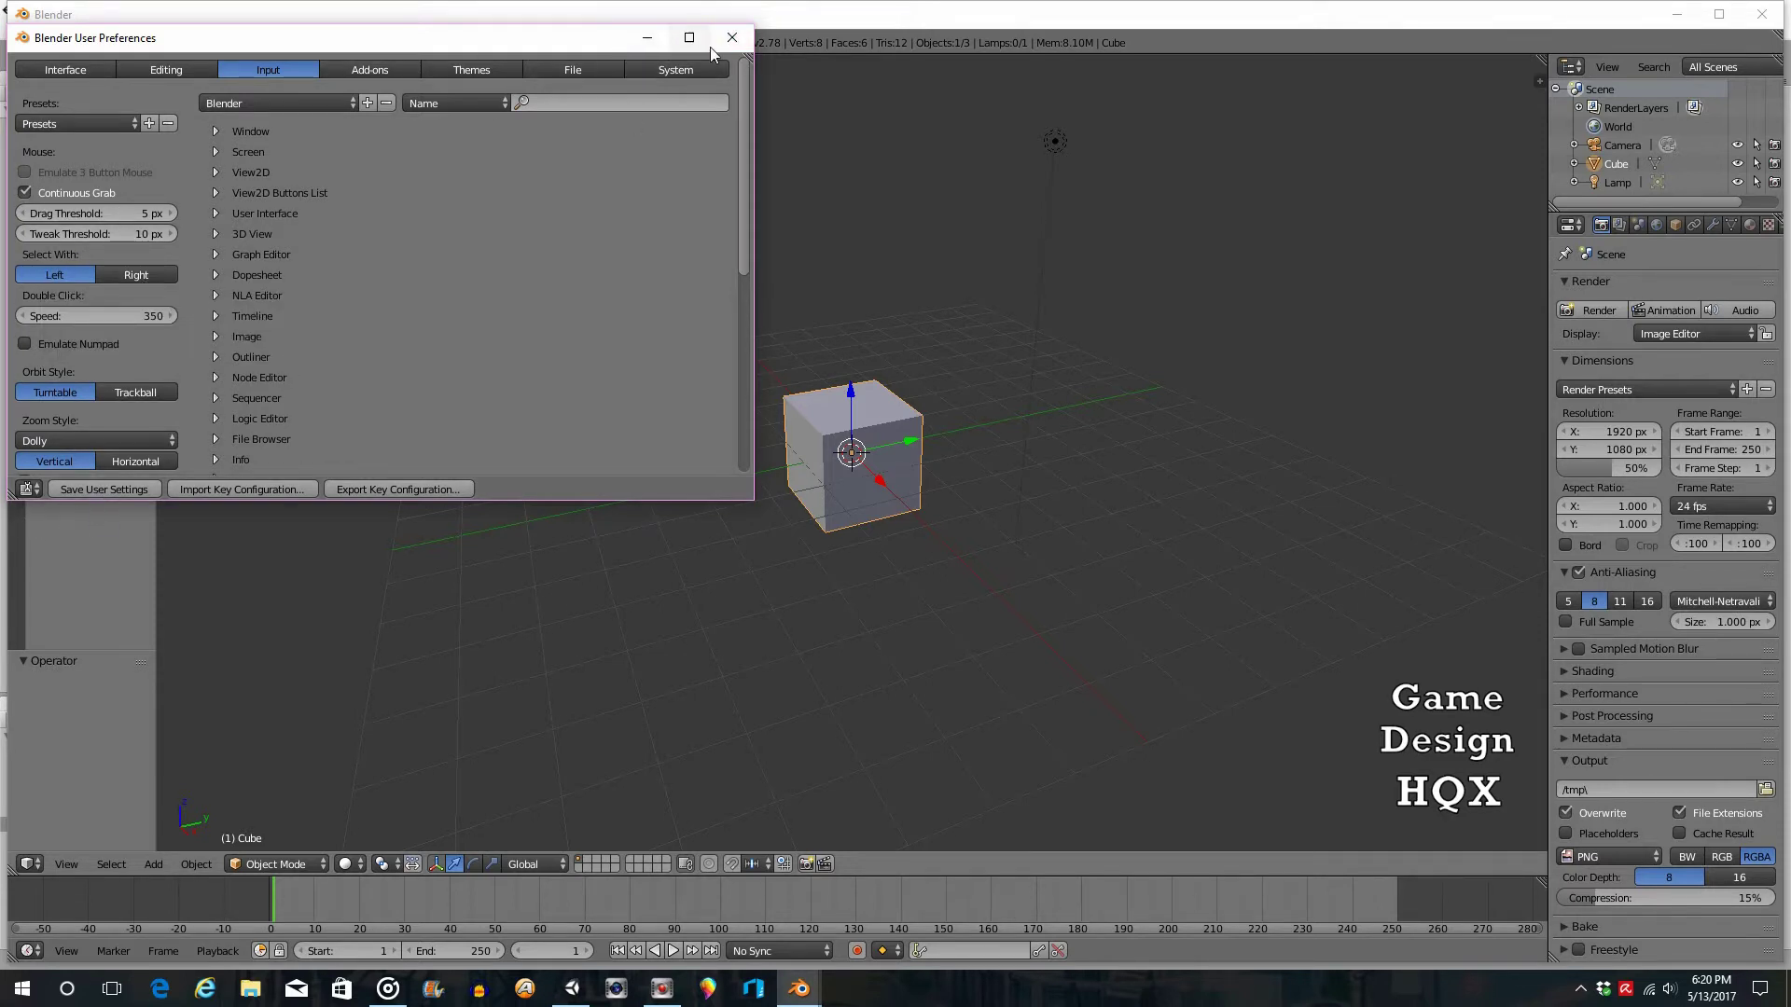
{"action": "left_click", "coordinate": [732, 38]}
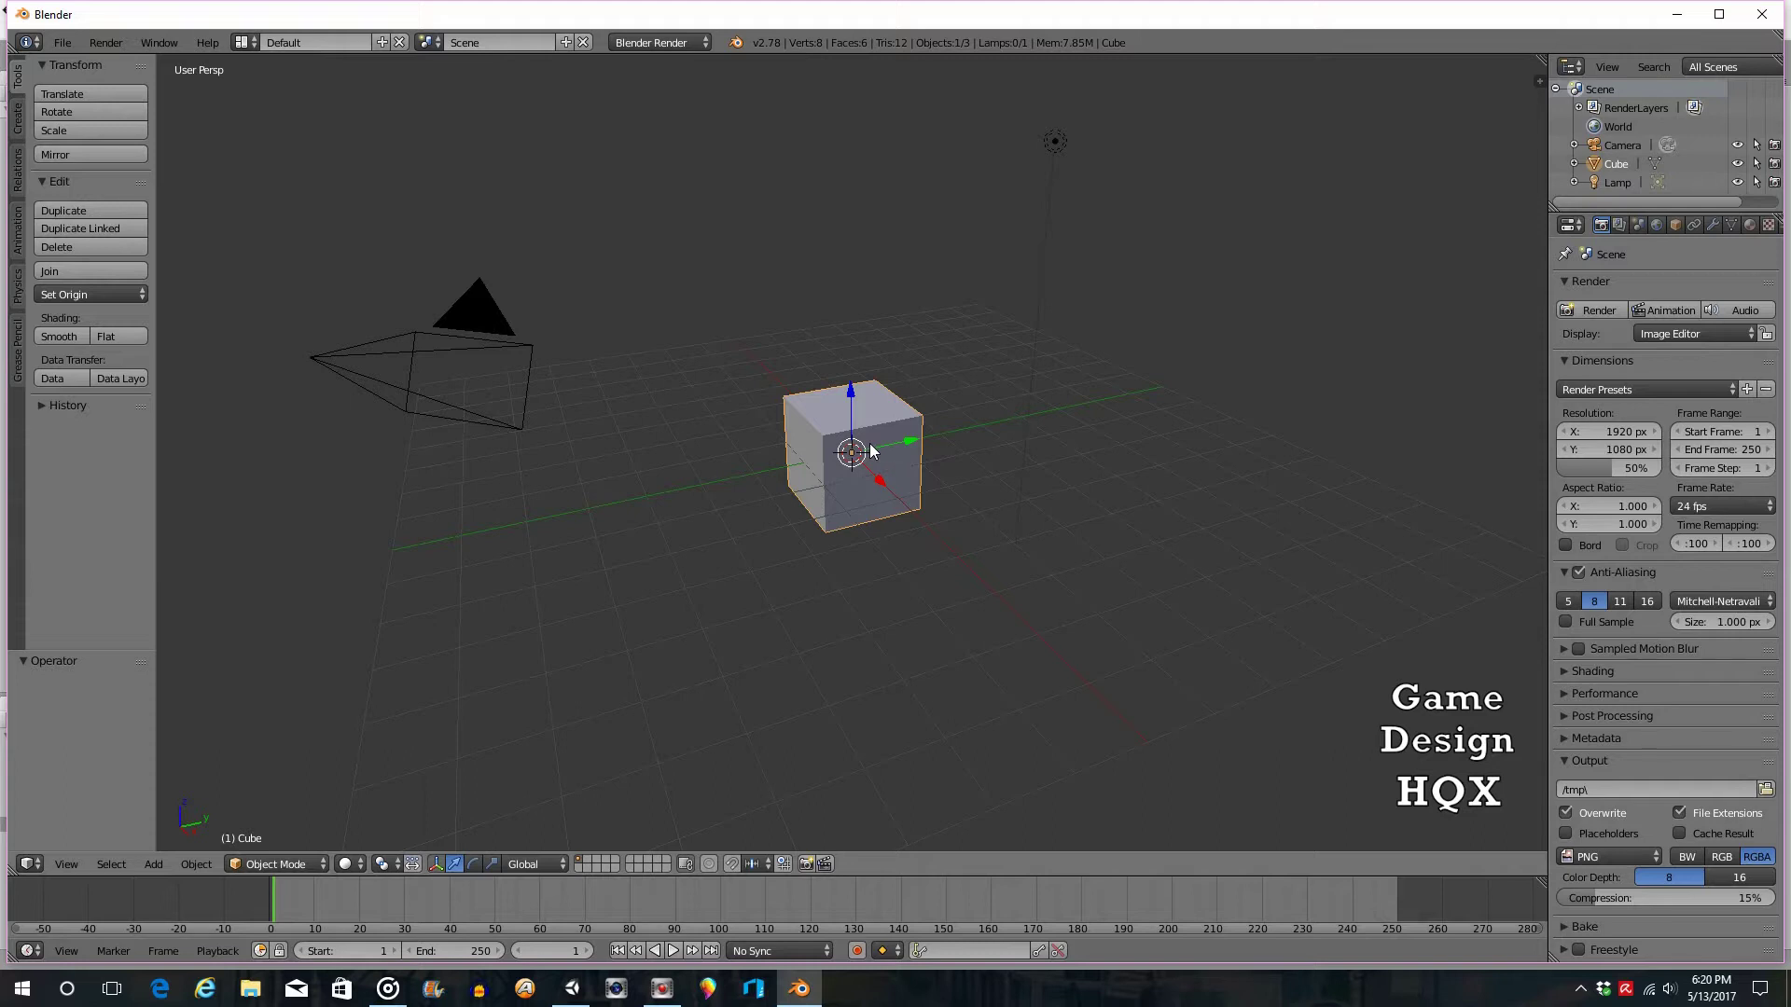
- Delete the default cube and add a new mesh cube to the scene
{"action": "key", "text": "x"}
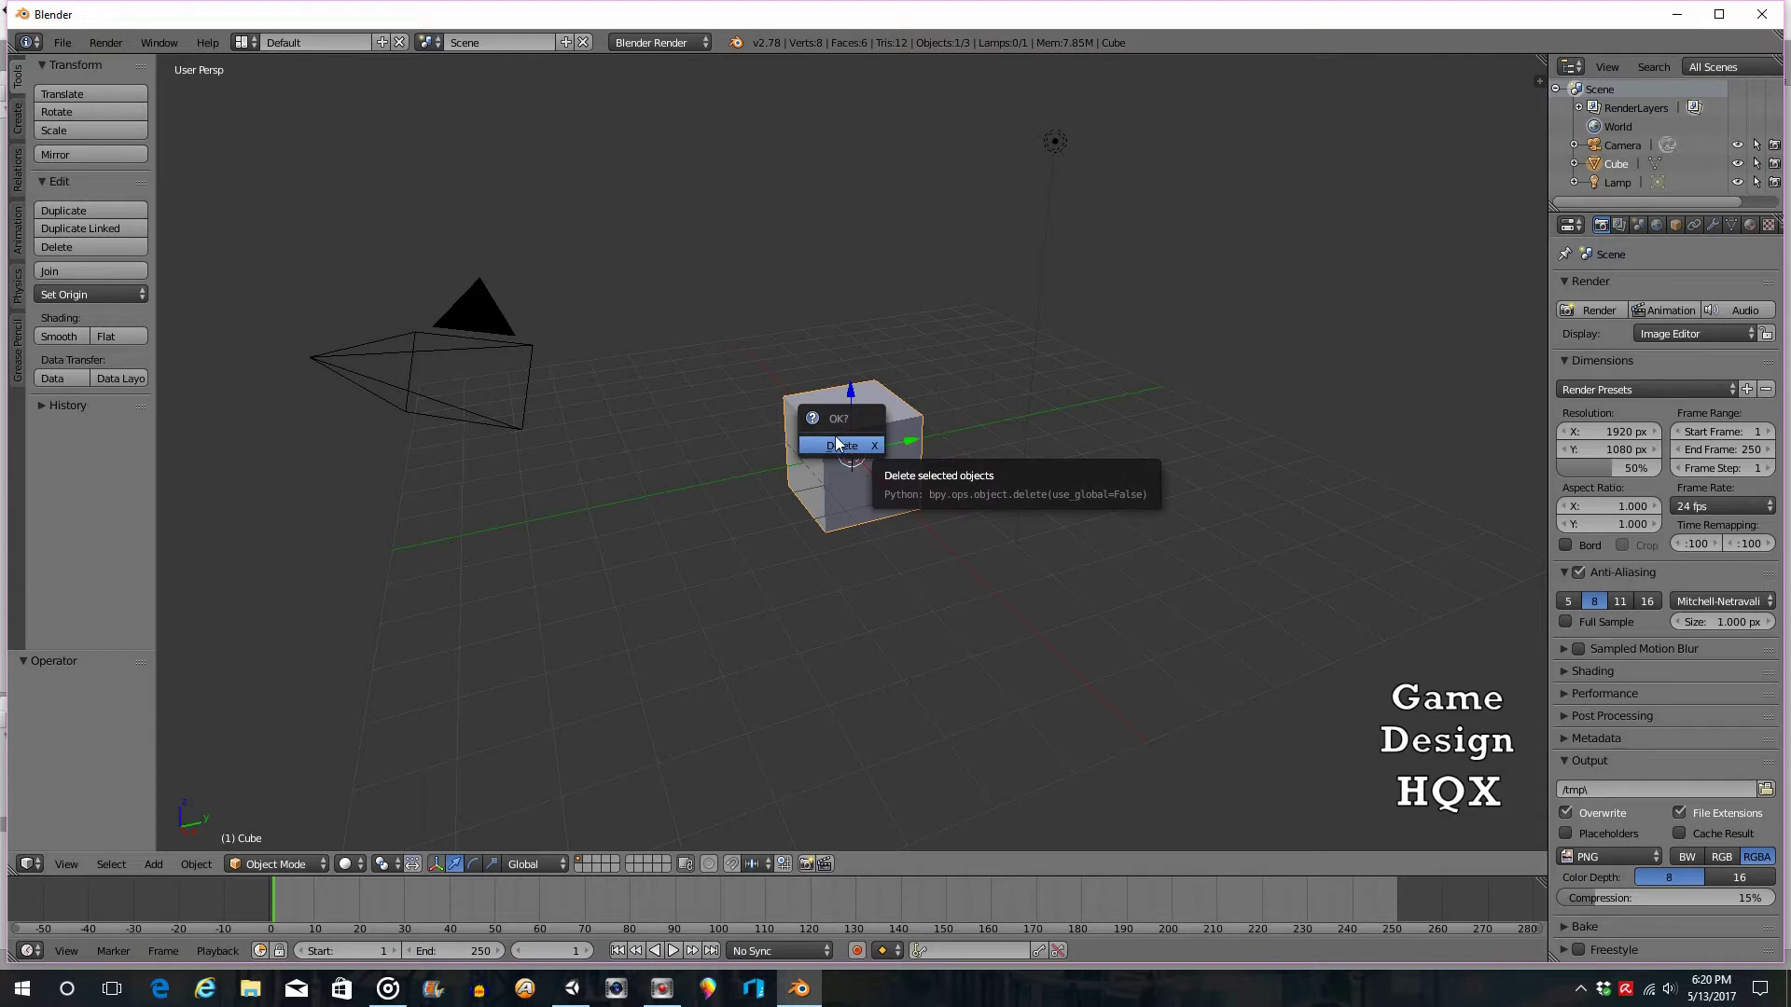
{"action": "left_click", "coordinate": [842, 446]}
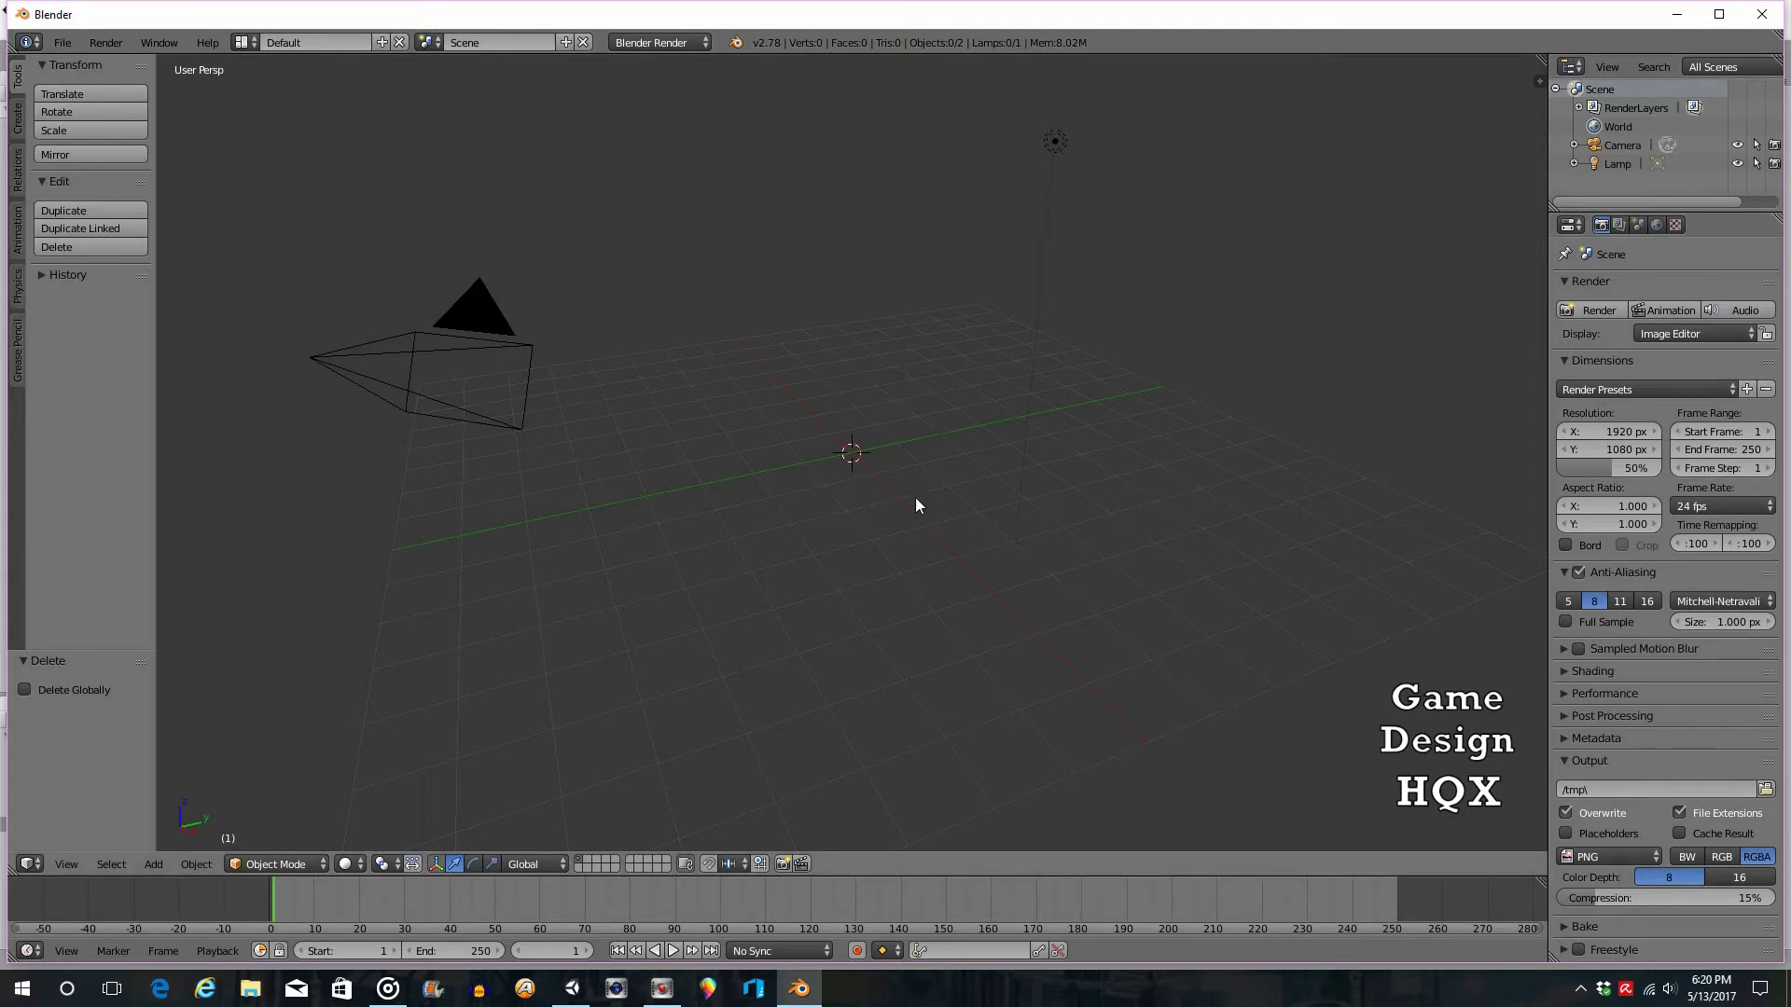
{"action": "left_click", "coordinate": [162, 870]}
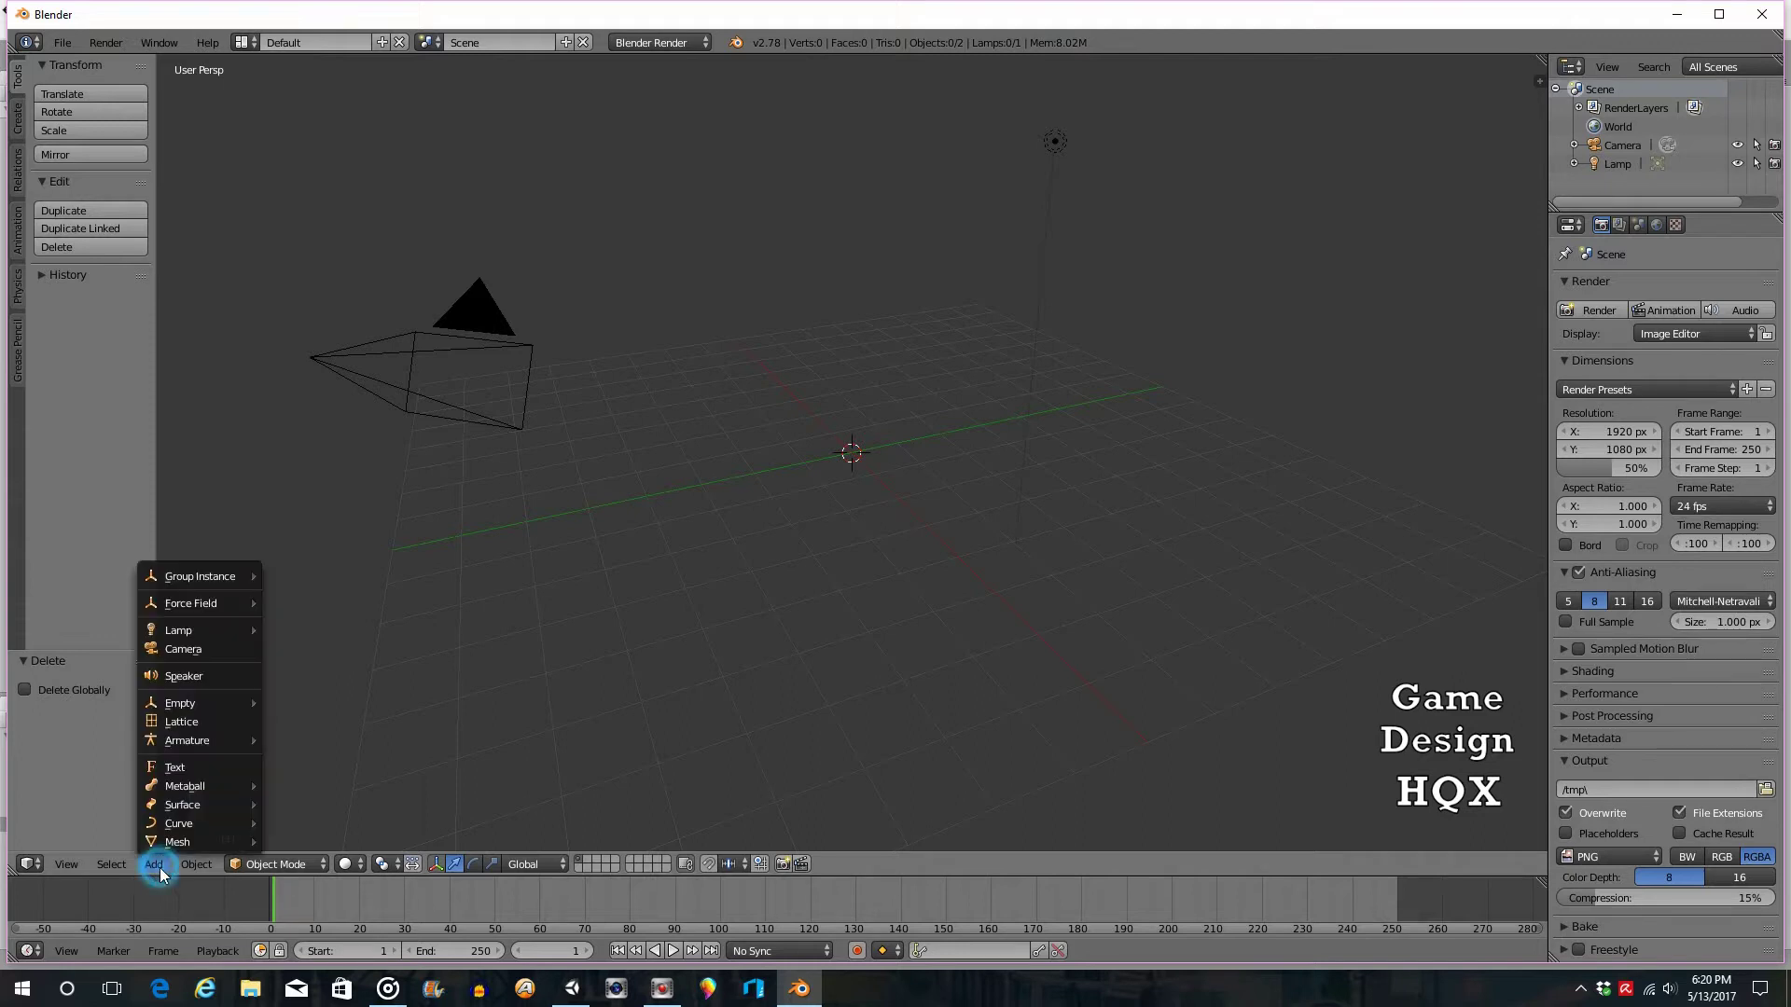
{"action": "mouse_move", "coordinate": [180, 842]}
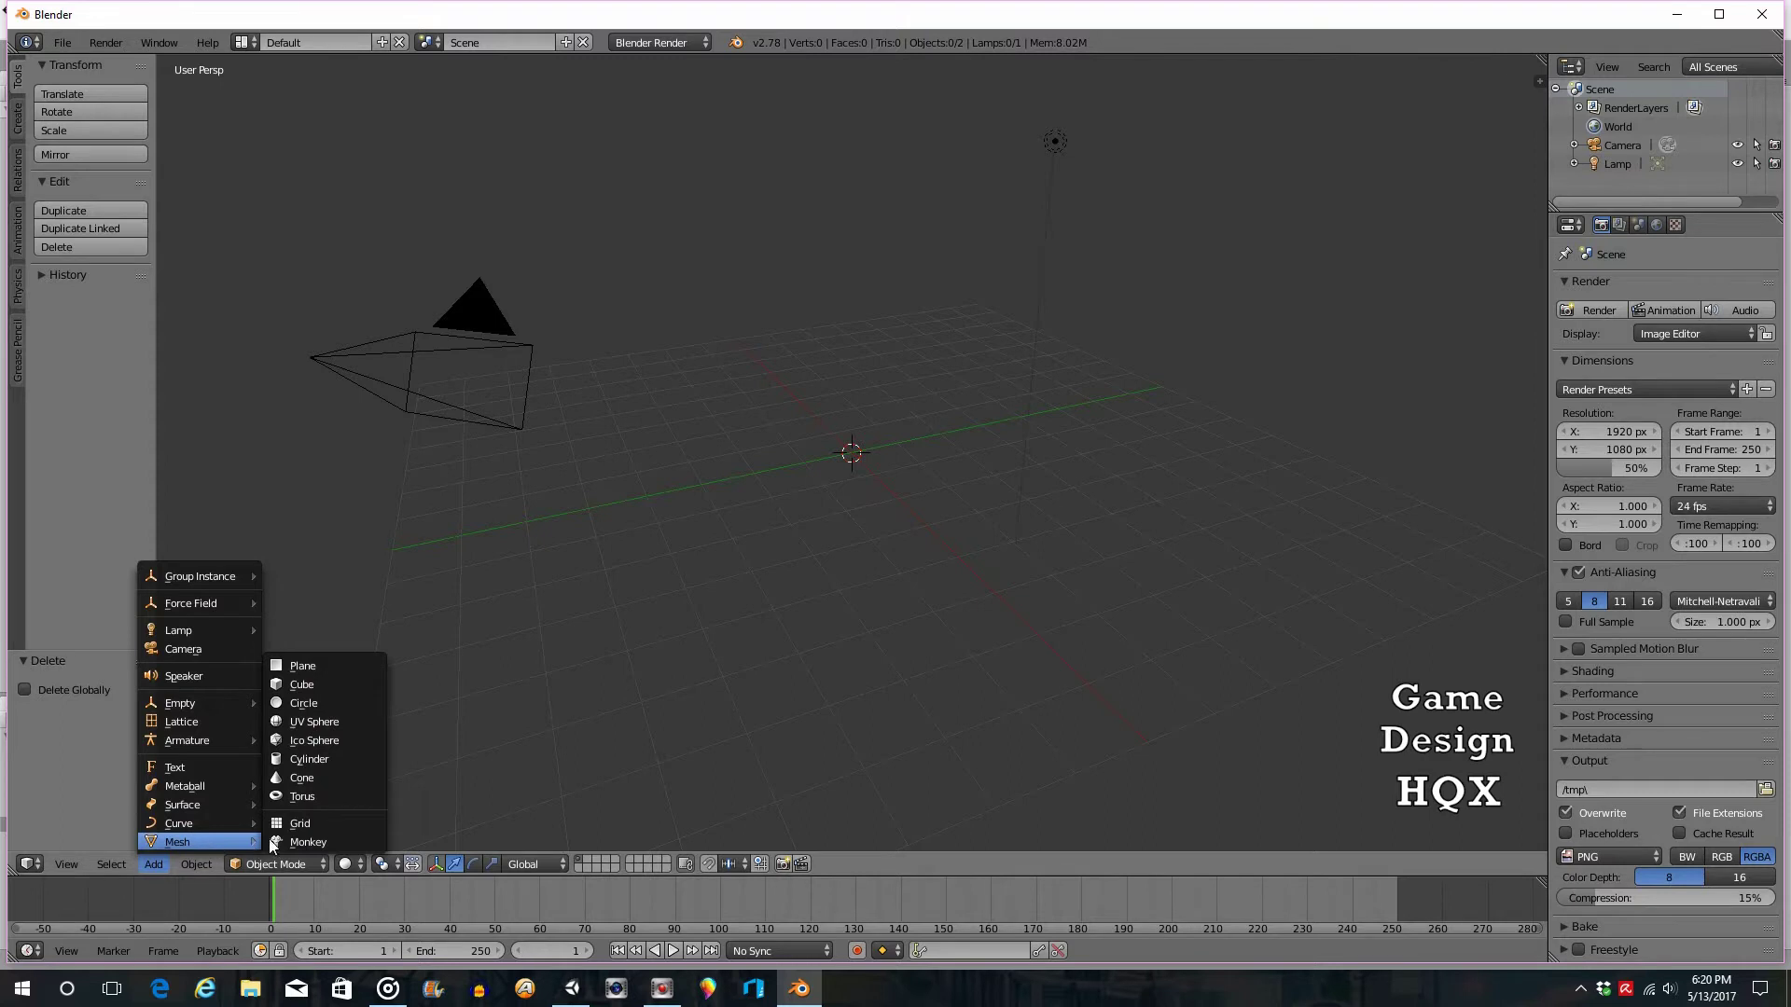
{"action": "left_click", "coordinate": [319, 685]}
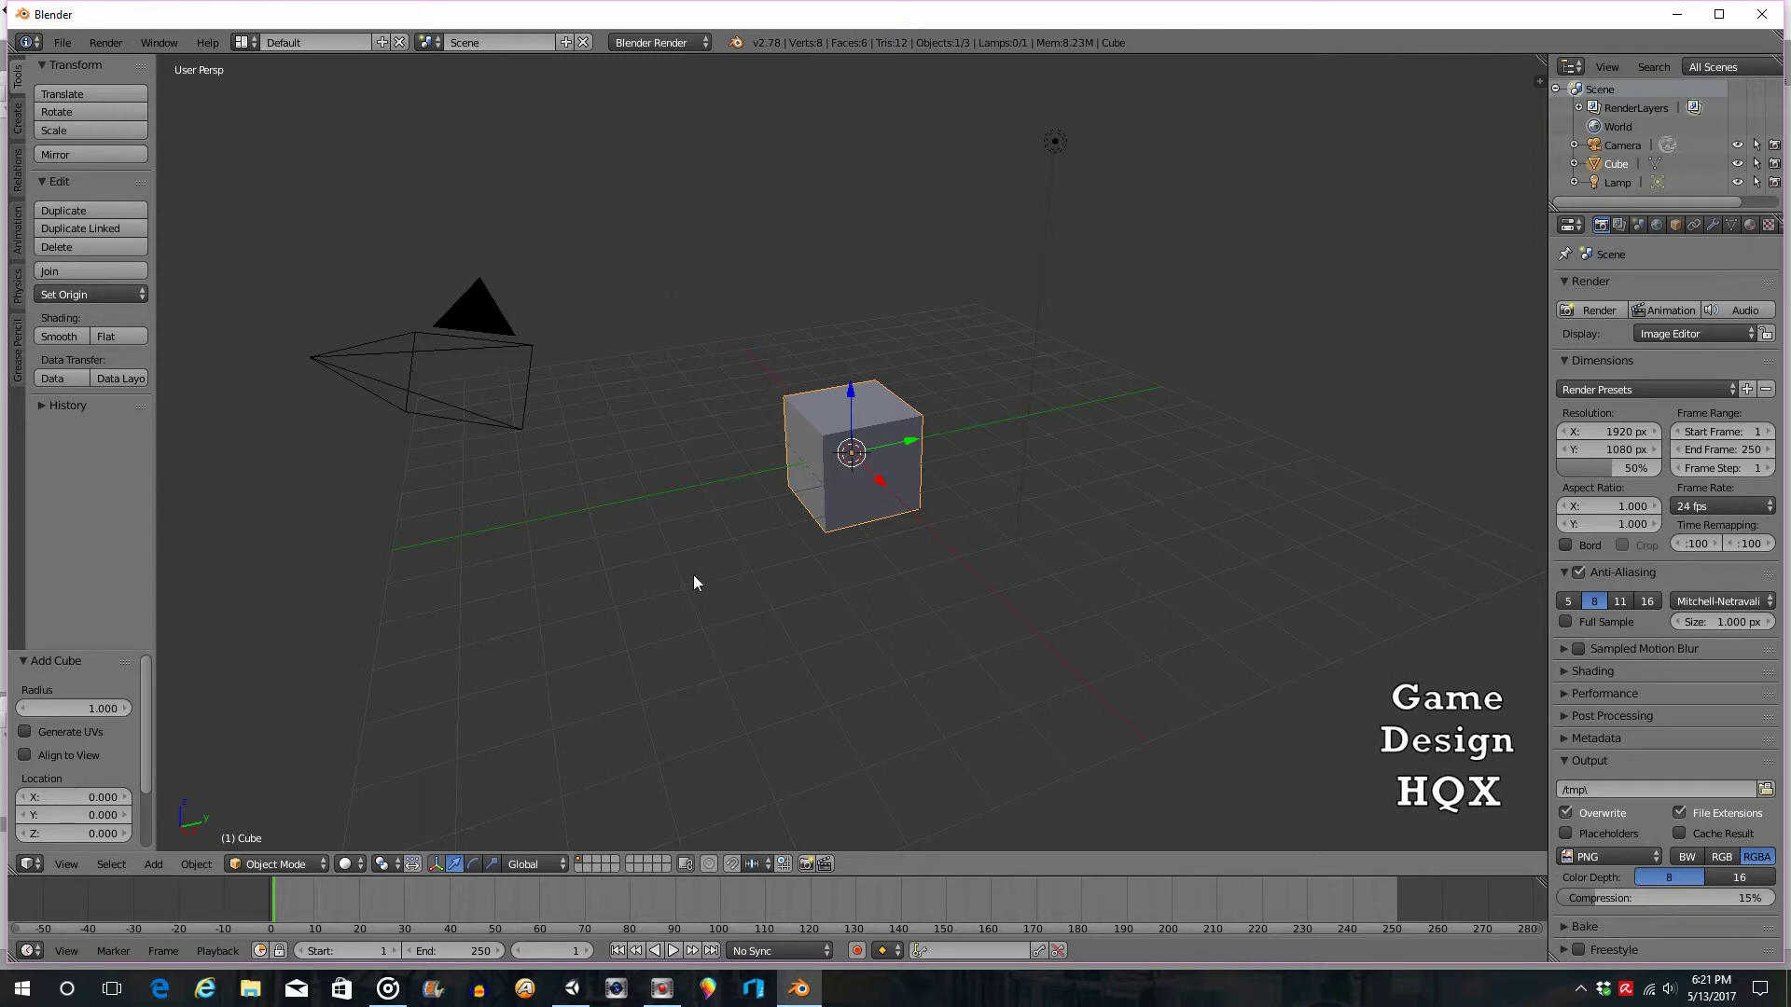
- Put the cube in Edit Mode and toggle its geometry selection, leaving everything deselected
{"action": "left_click", "coordinate": [310, 860]}
{"action": "left_click", "coordinate": [293, 825]}
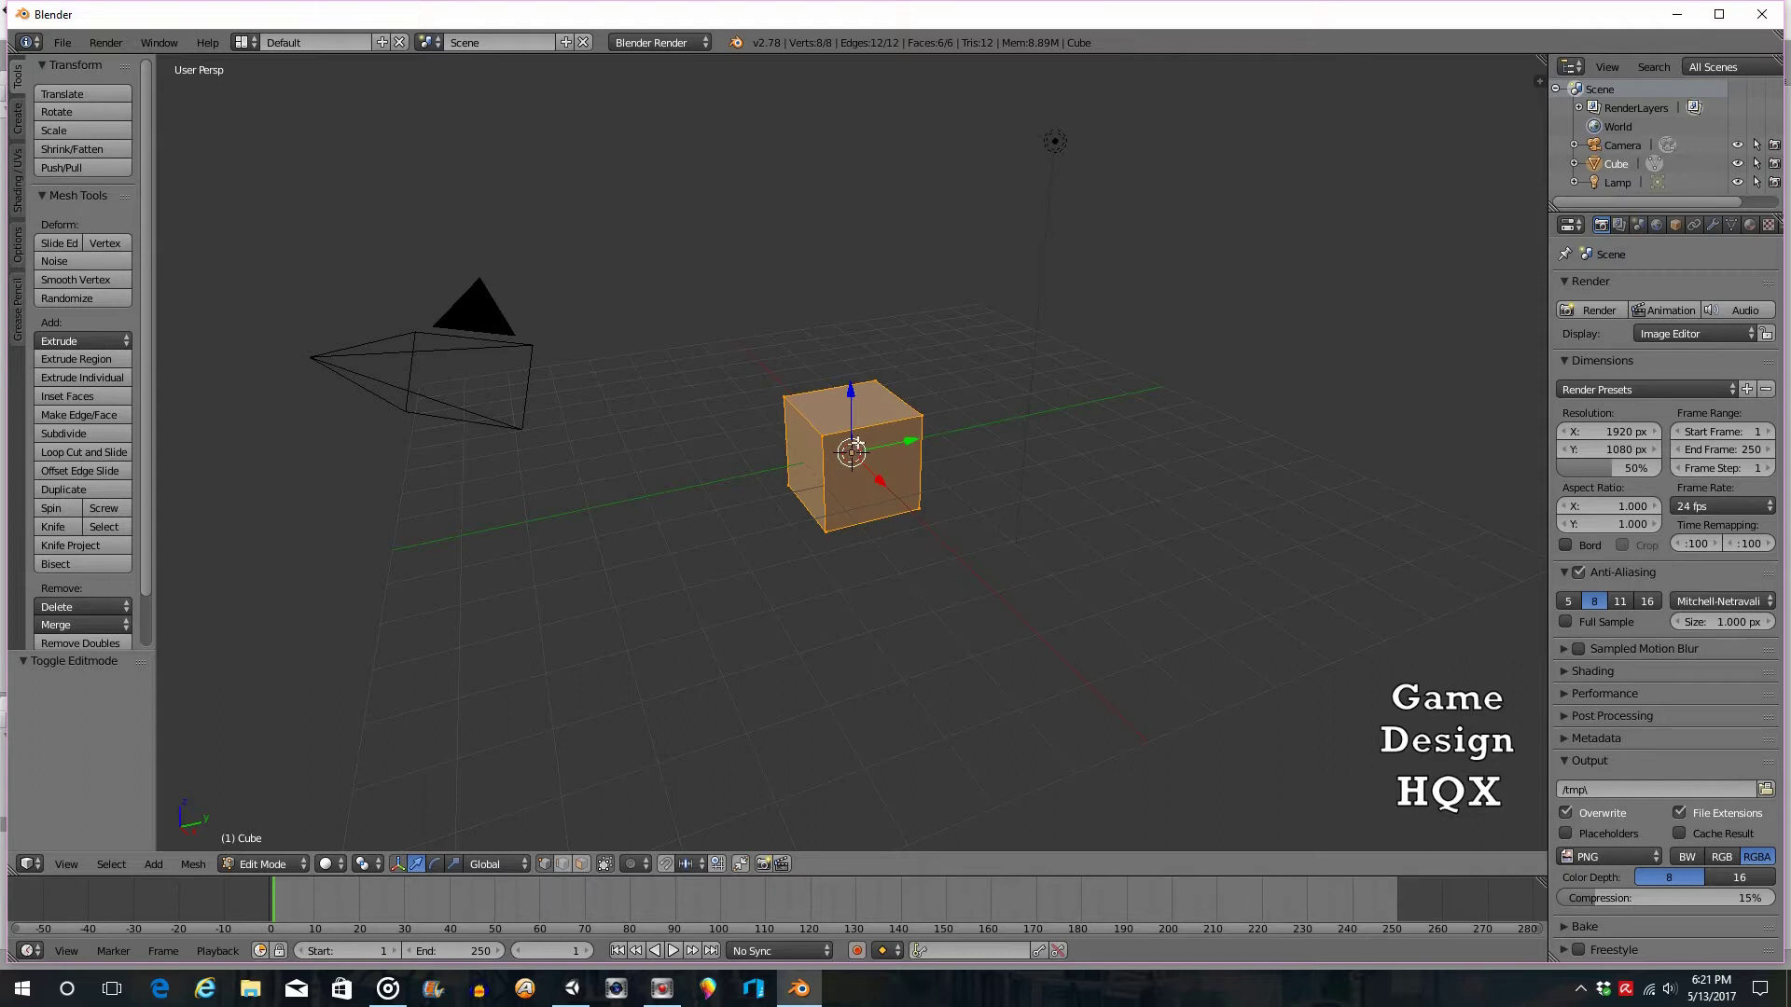
{"action": "key", "text": "a"}
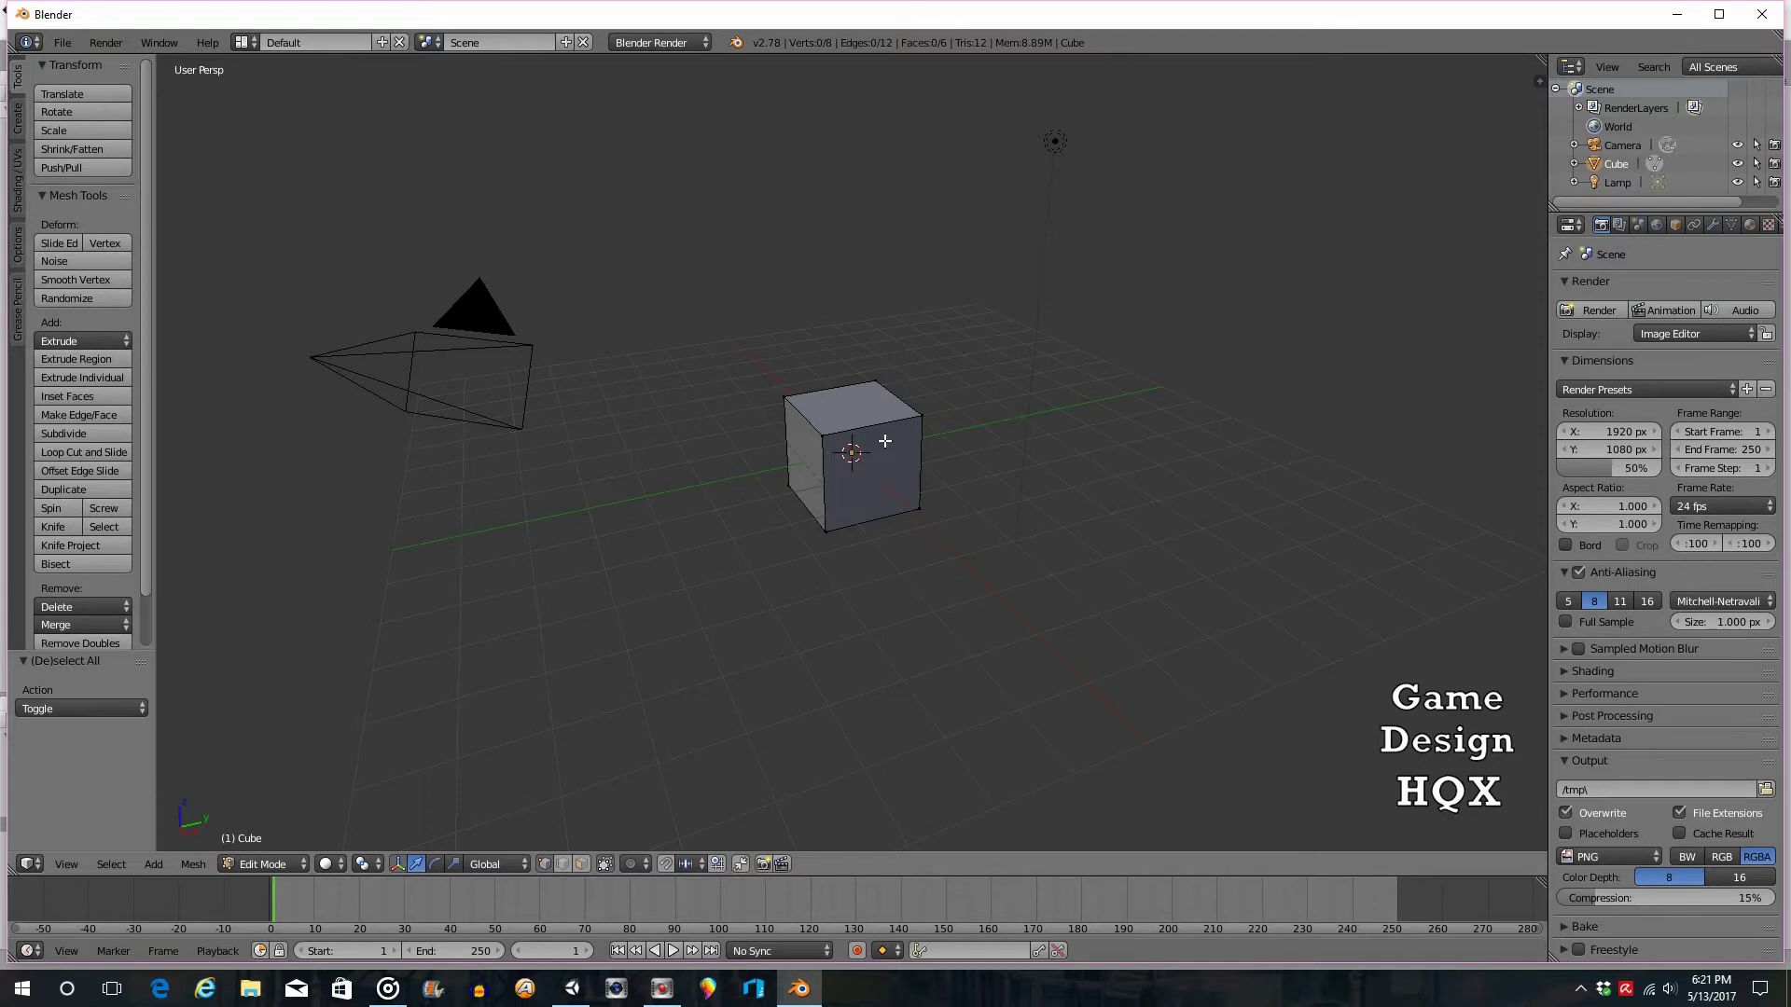
{"action": "key", "text": "a"}
{"action": "key", "text": "a"}
{"action": "key", "text": "a"}
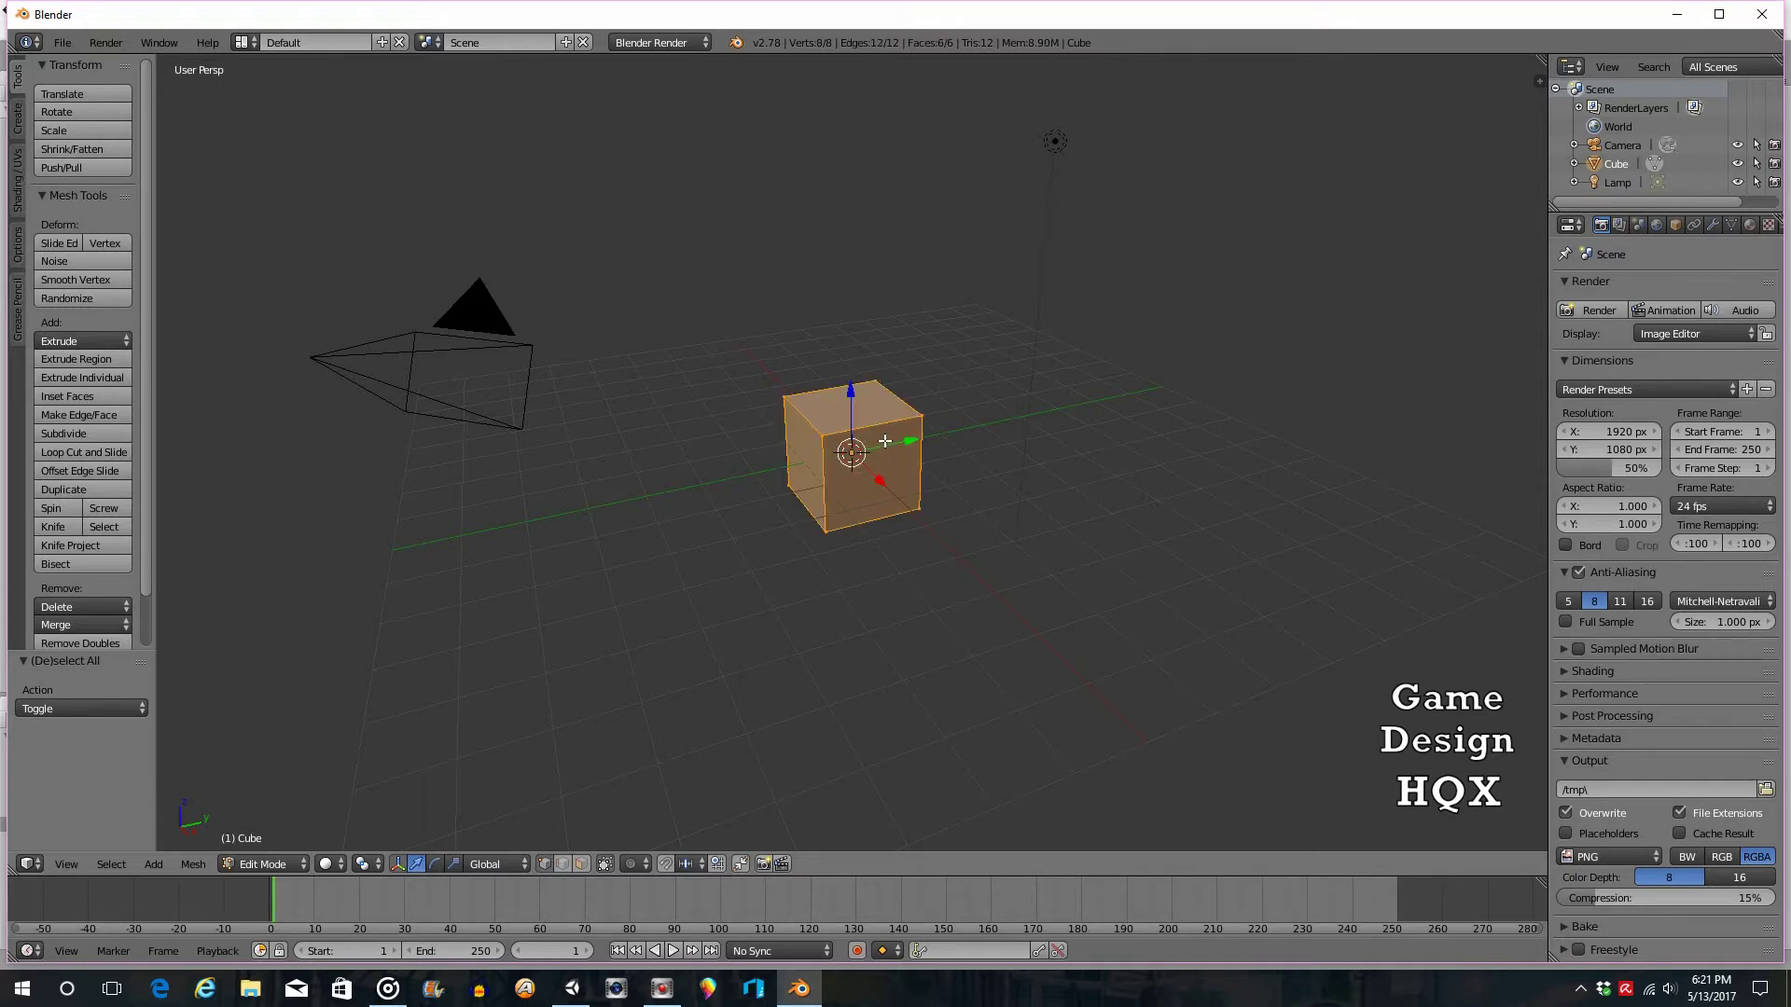
{"action": "key", "text": "a"}
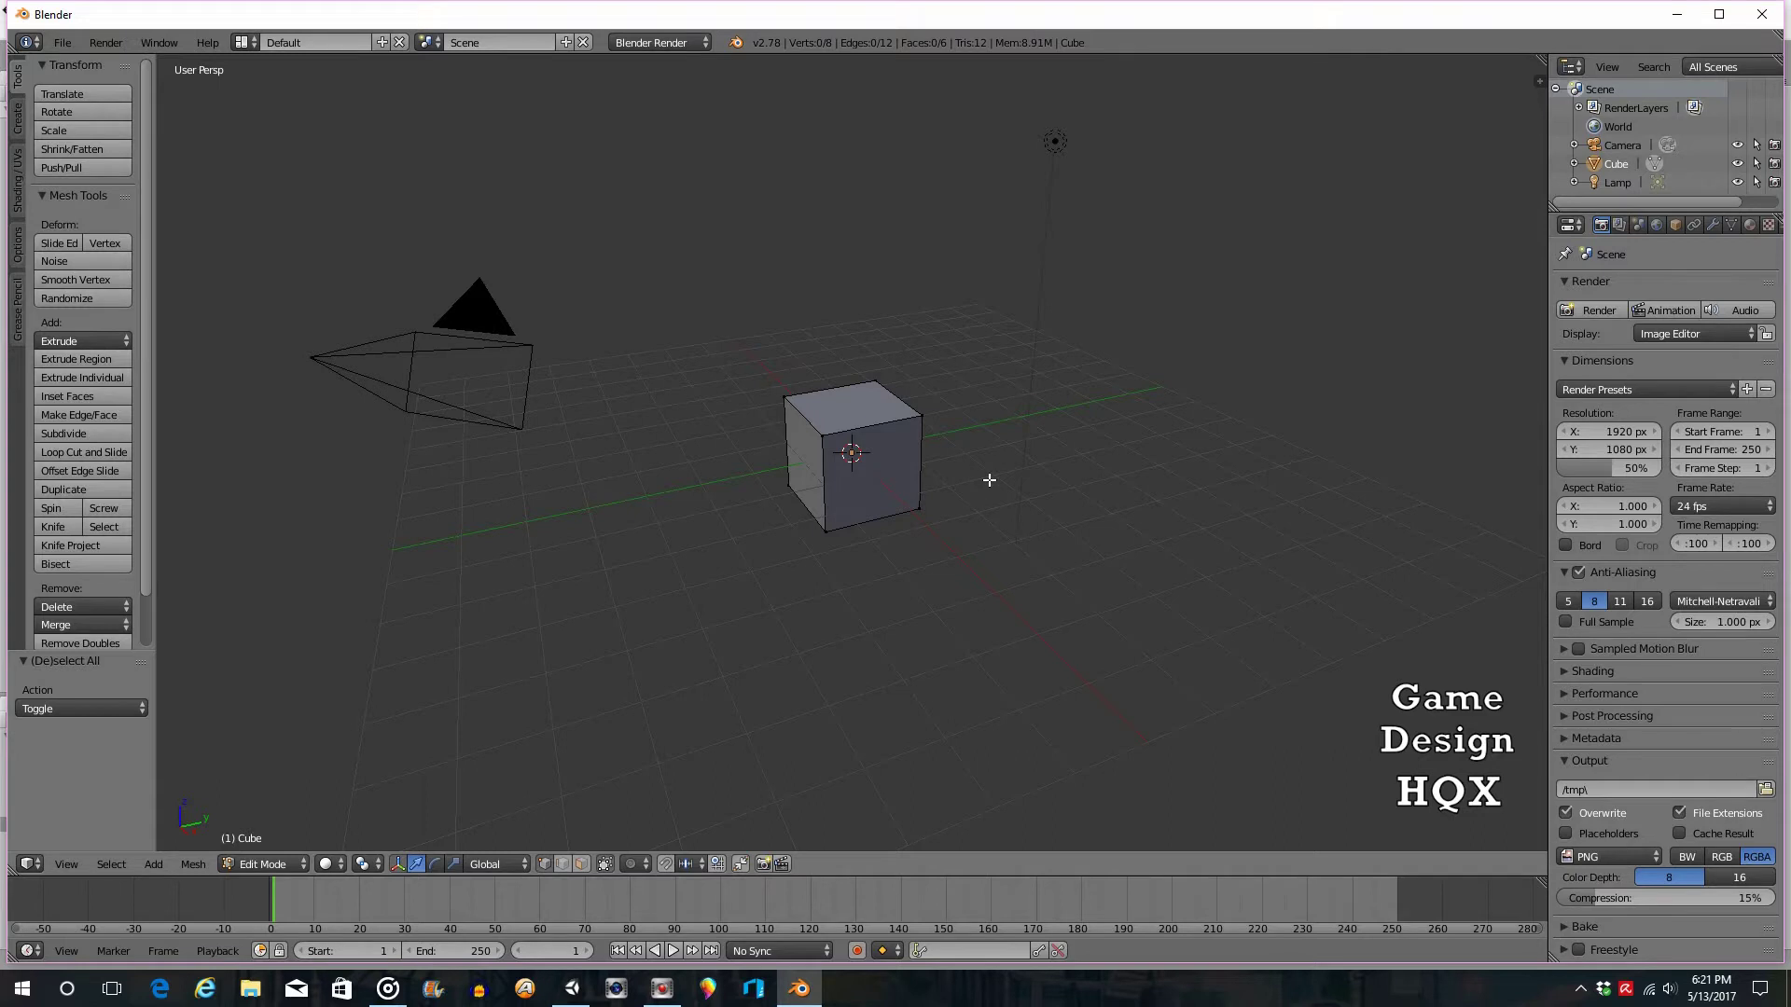
- Box-select the cube's four top vertices and delete the top face using the Faces option
{"action": "scroll", "coordinate": [989, 481], "scroll_direction": "up", "scroll_amount": 5}
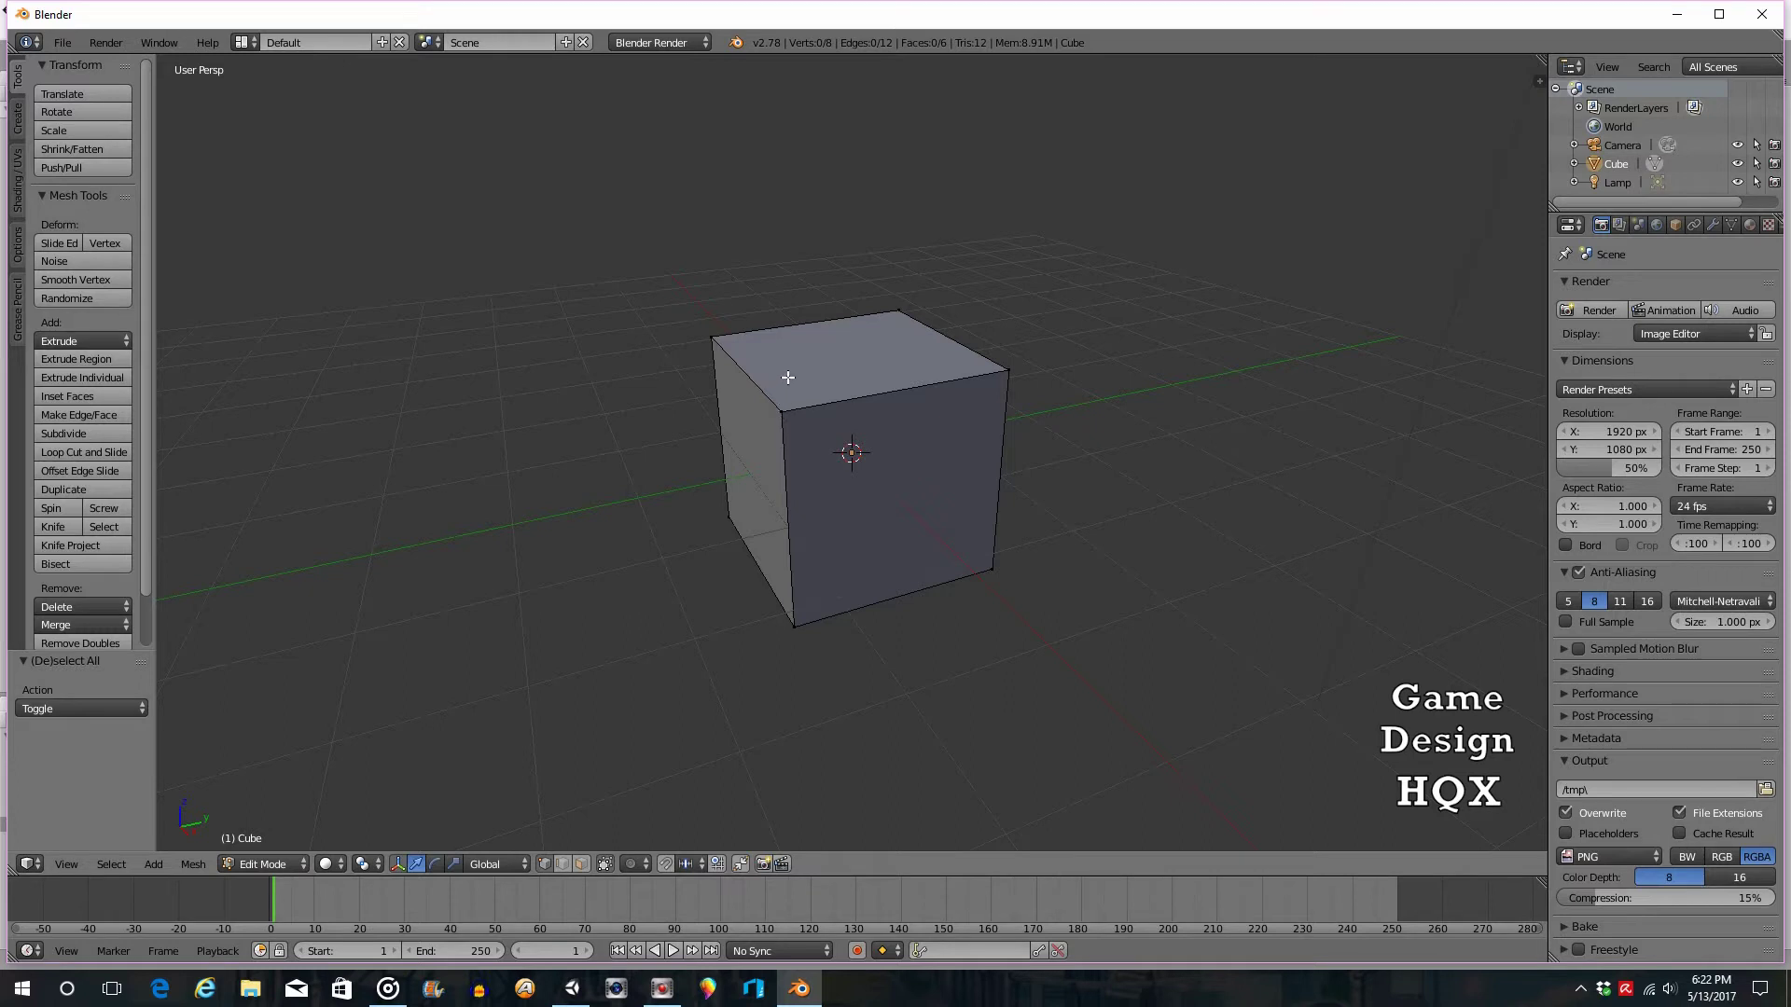
{"action": "key", "text": "b"}
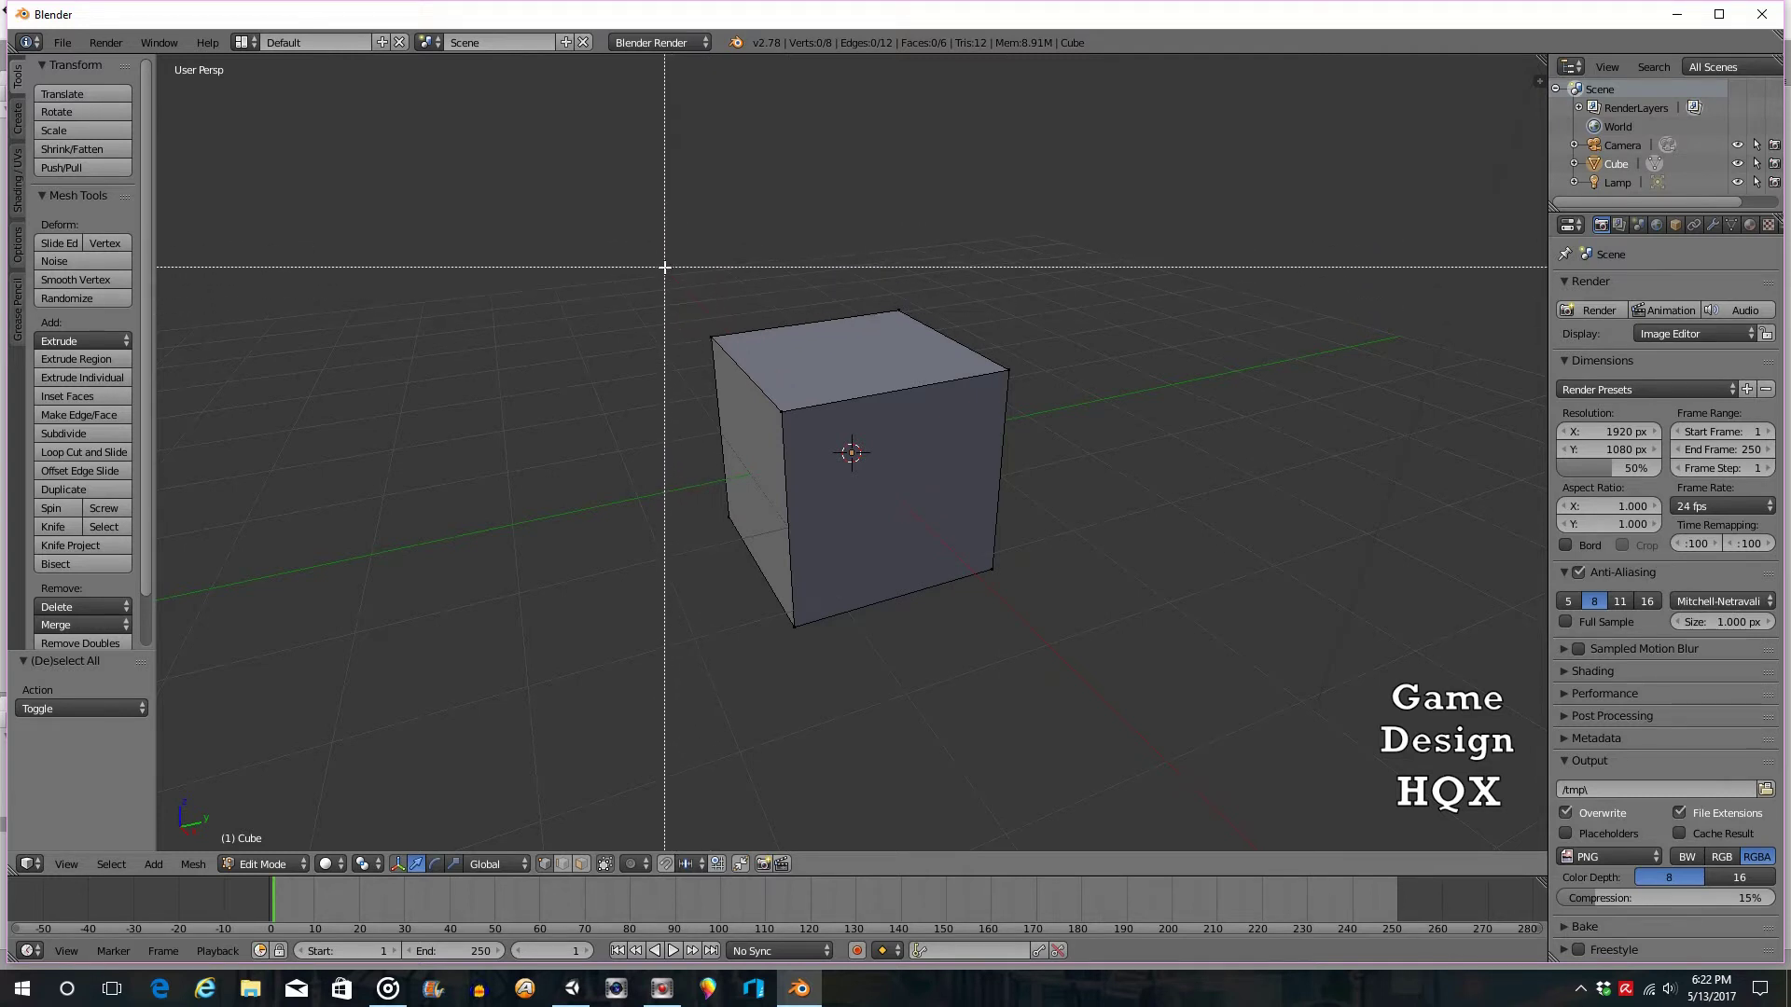
{"action": "left_click_drag", "start_coordinate": [688, 263], "coordinate": [1071, 425]}
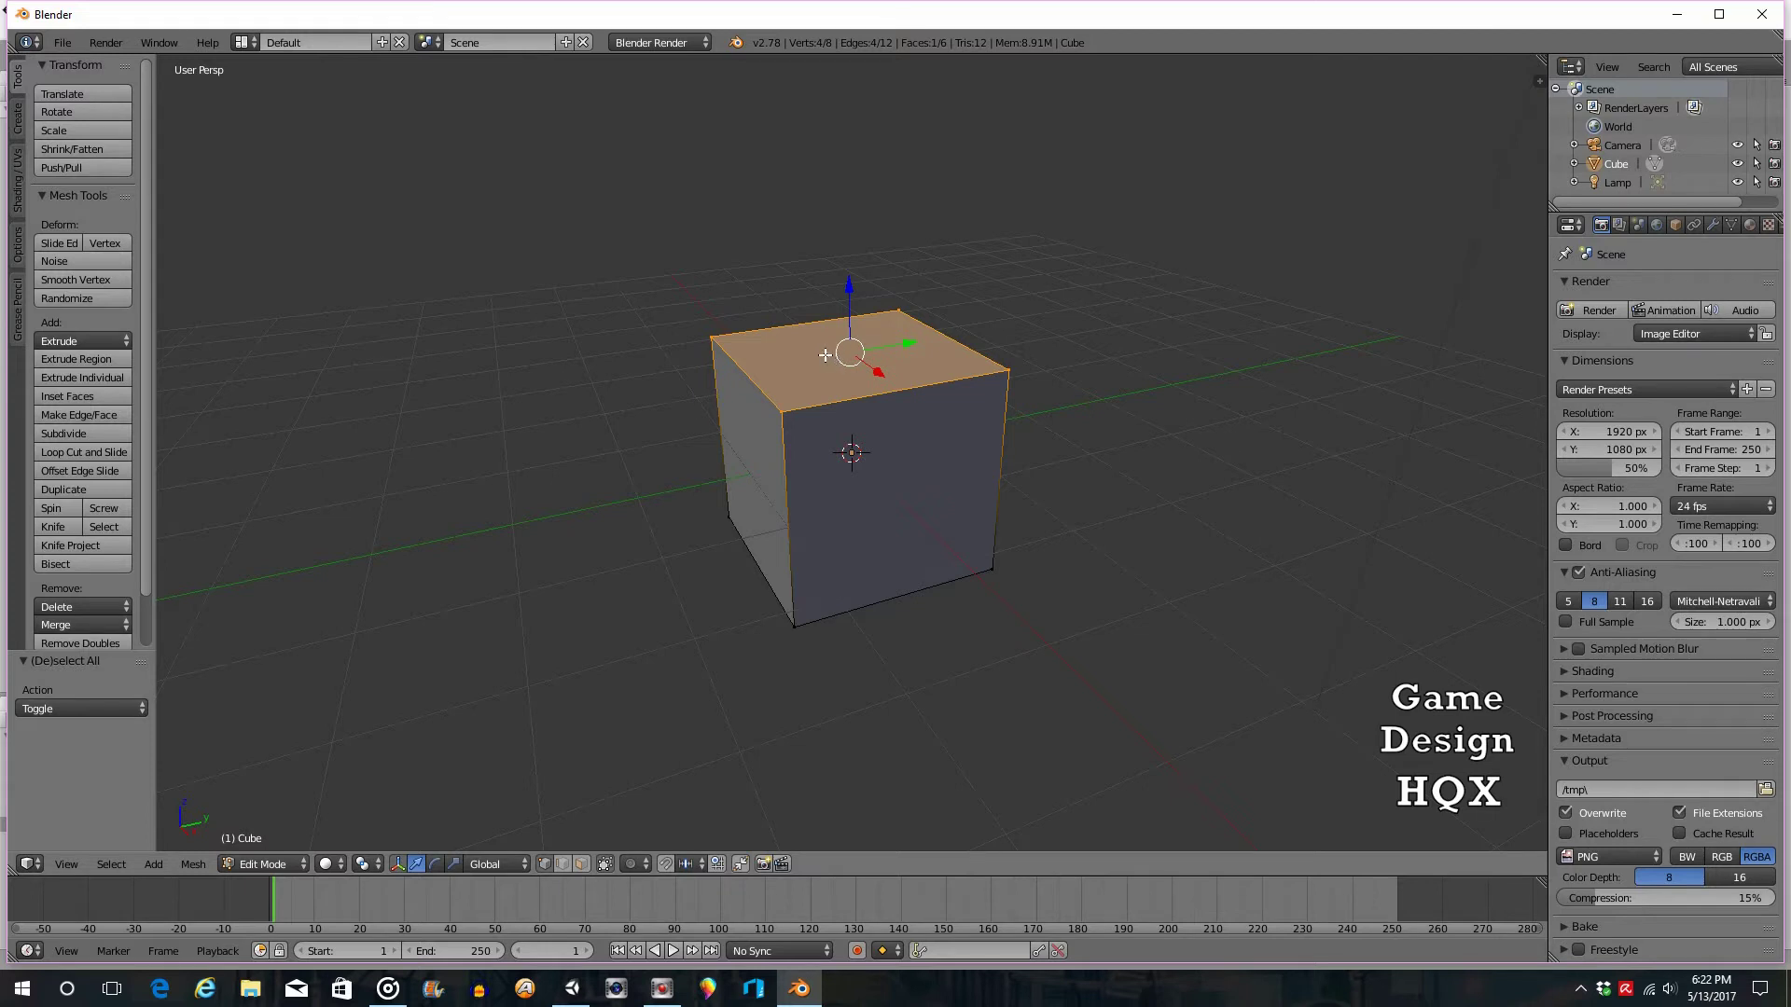
{"action": "key", "text": "x"}
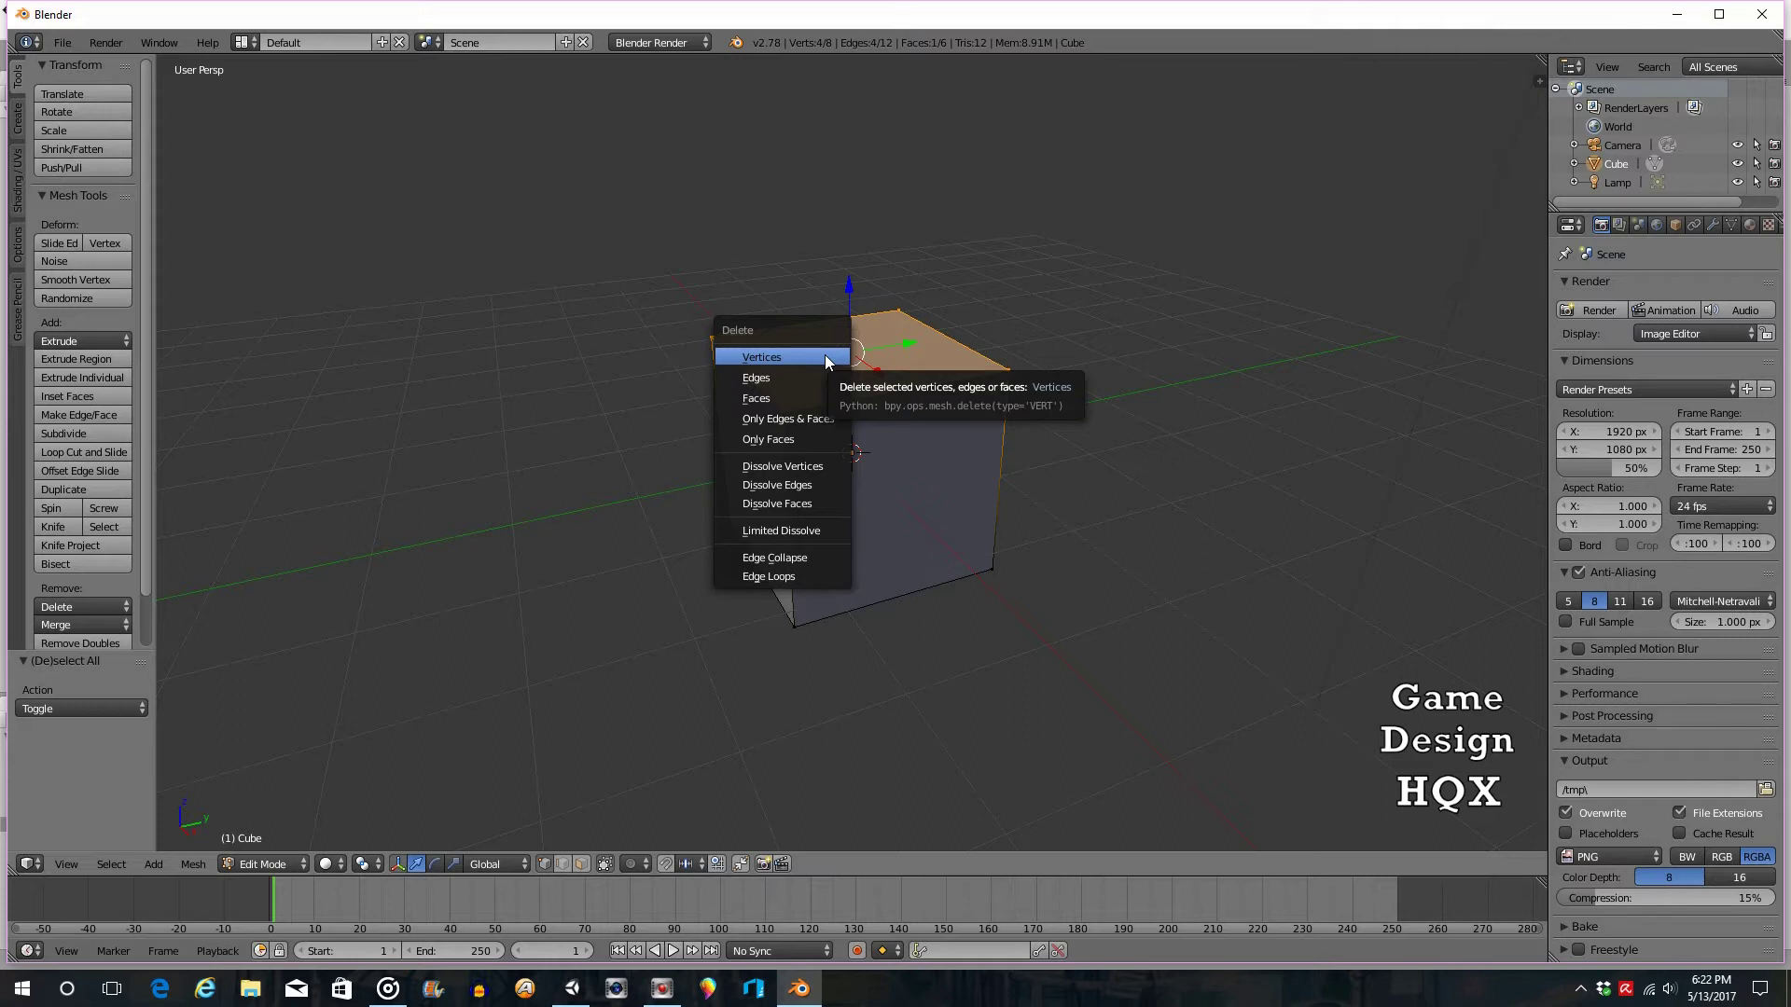
{"action": "left_click", "coordinate": [778, 397]}
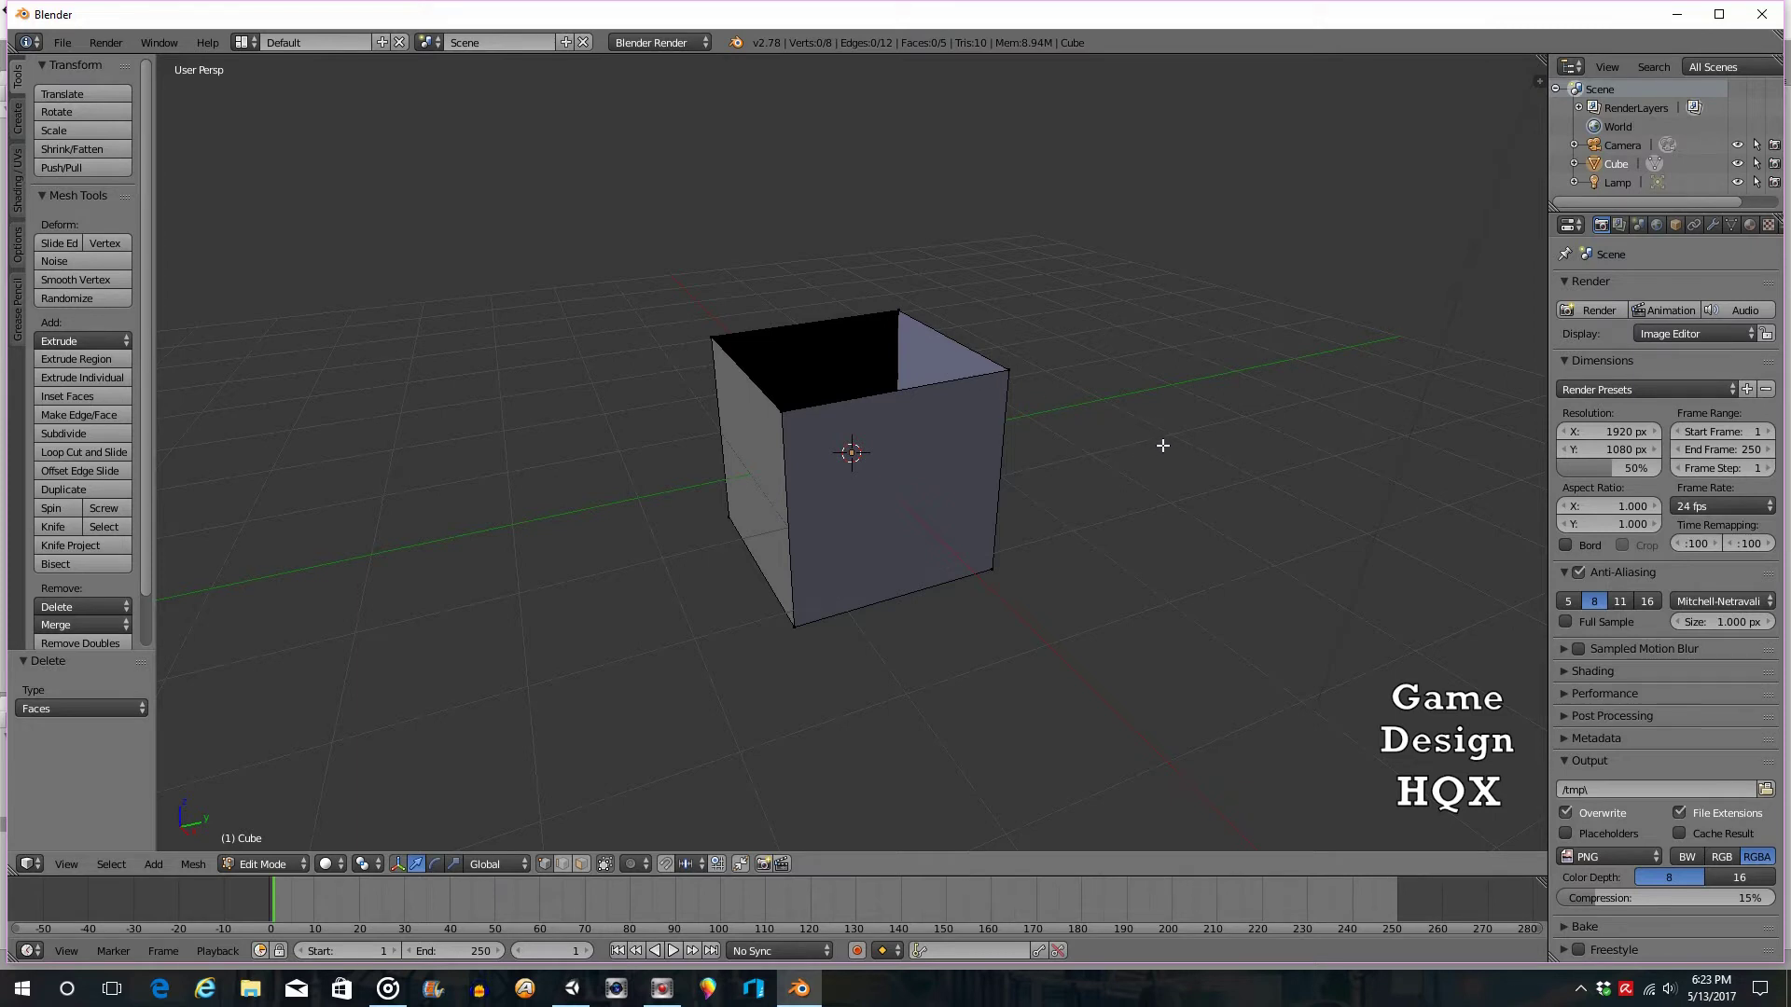
- Box-select the cube's four bottom vertices and delete the bottom face
{"action": "middle_click_drag", "start_coordinate": [1163, 444], "coordinate": [1135, 323]}
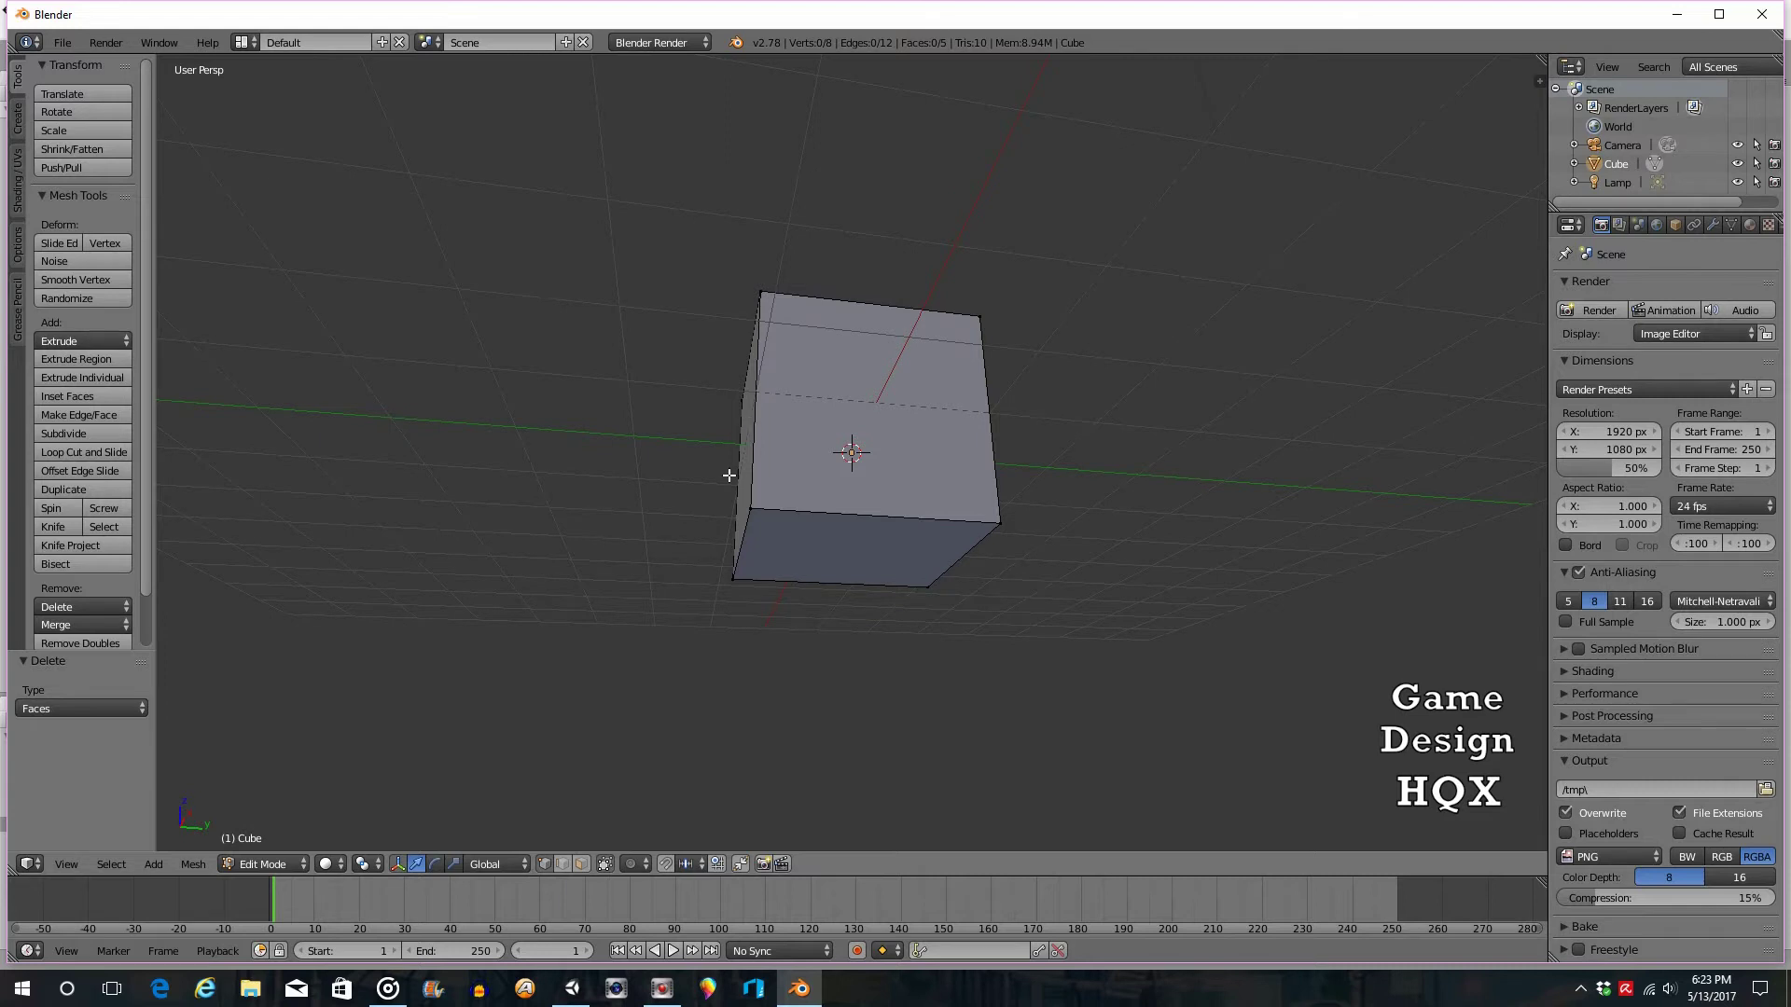
{"action": "key", "text": "b"}
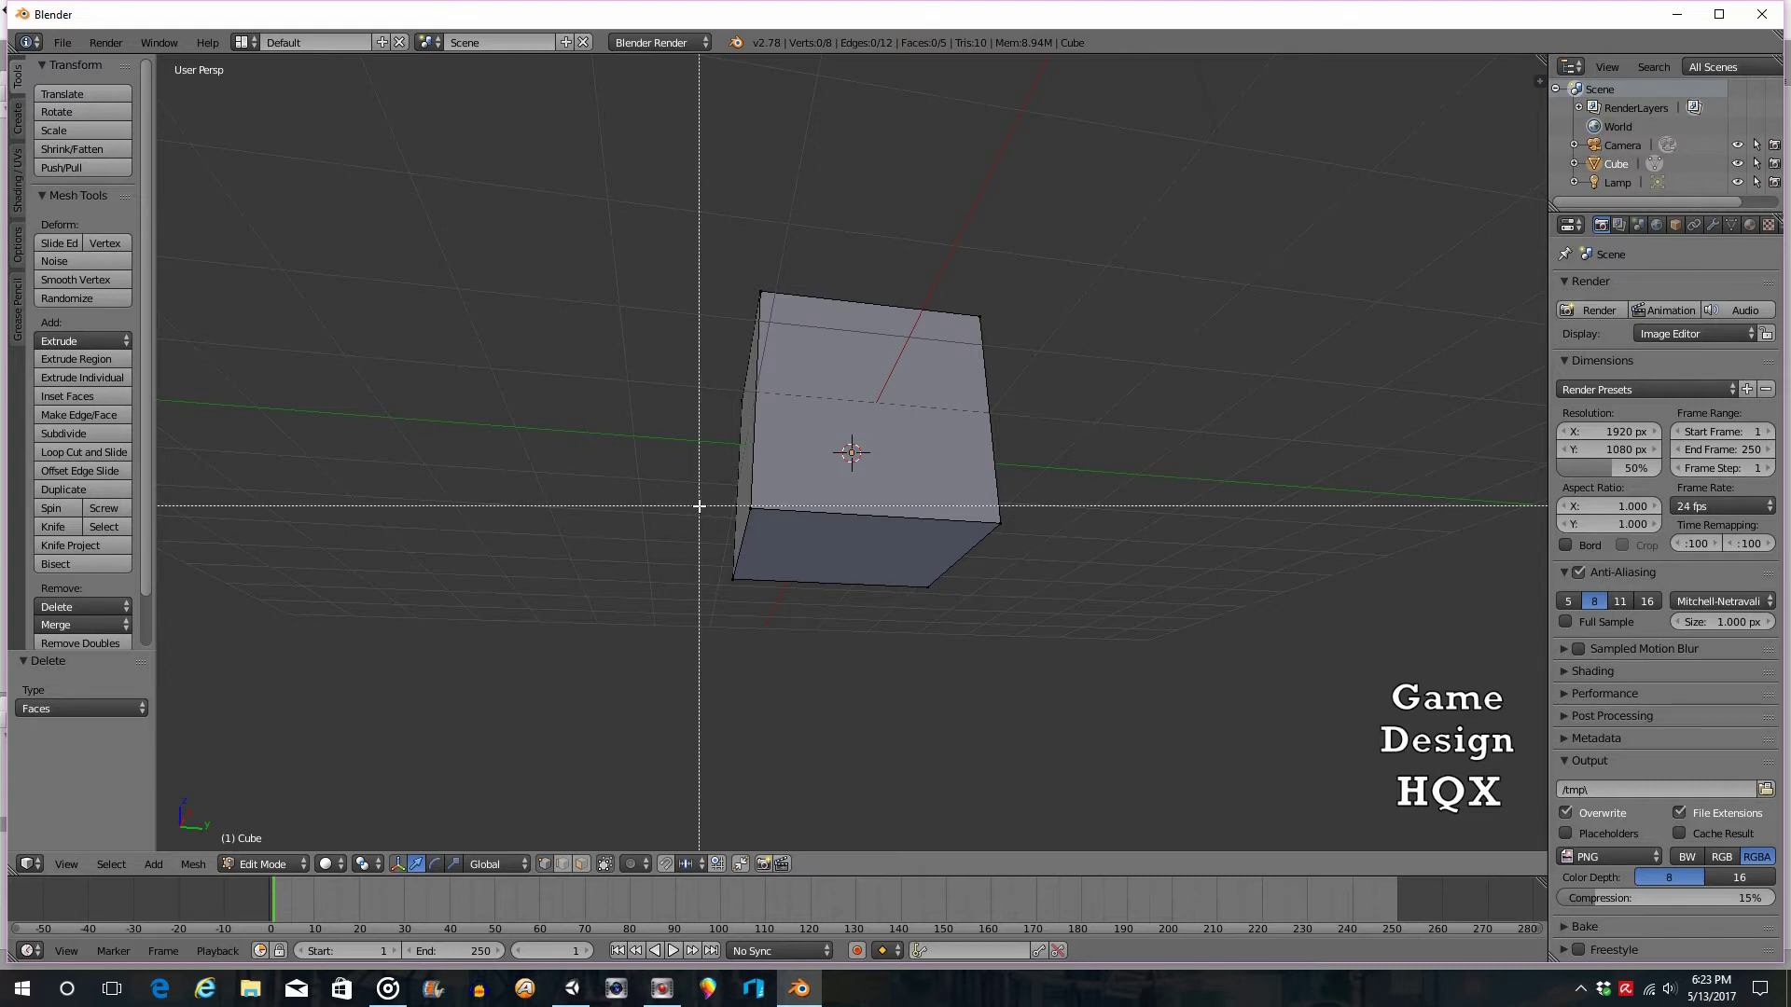
{"action": "left_click_drag", "start_coordinate": [694, 495], "coordinate": [1047, 633]}
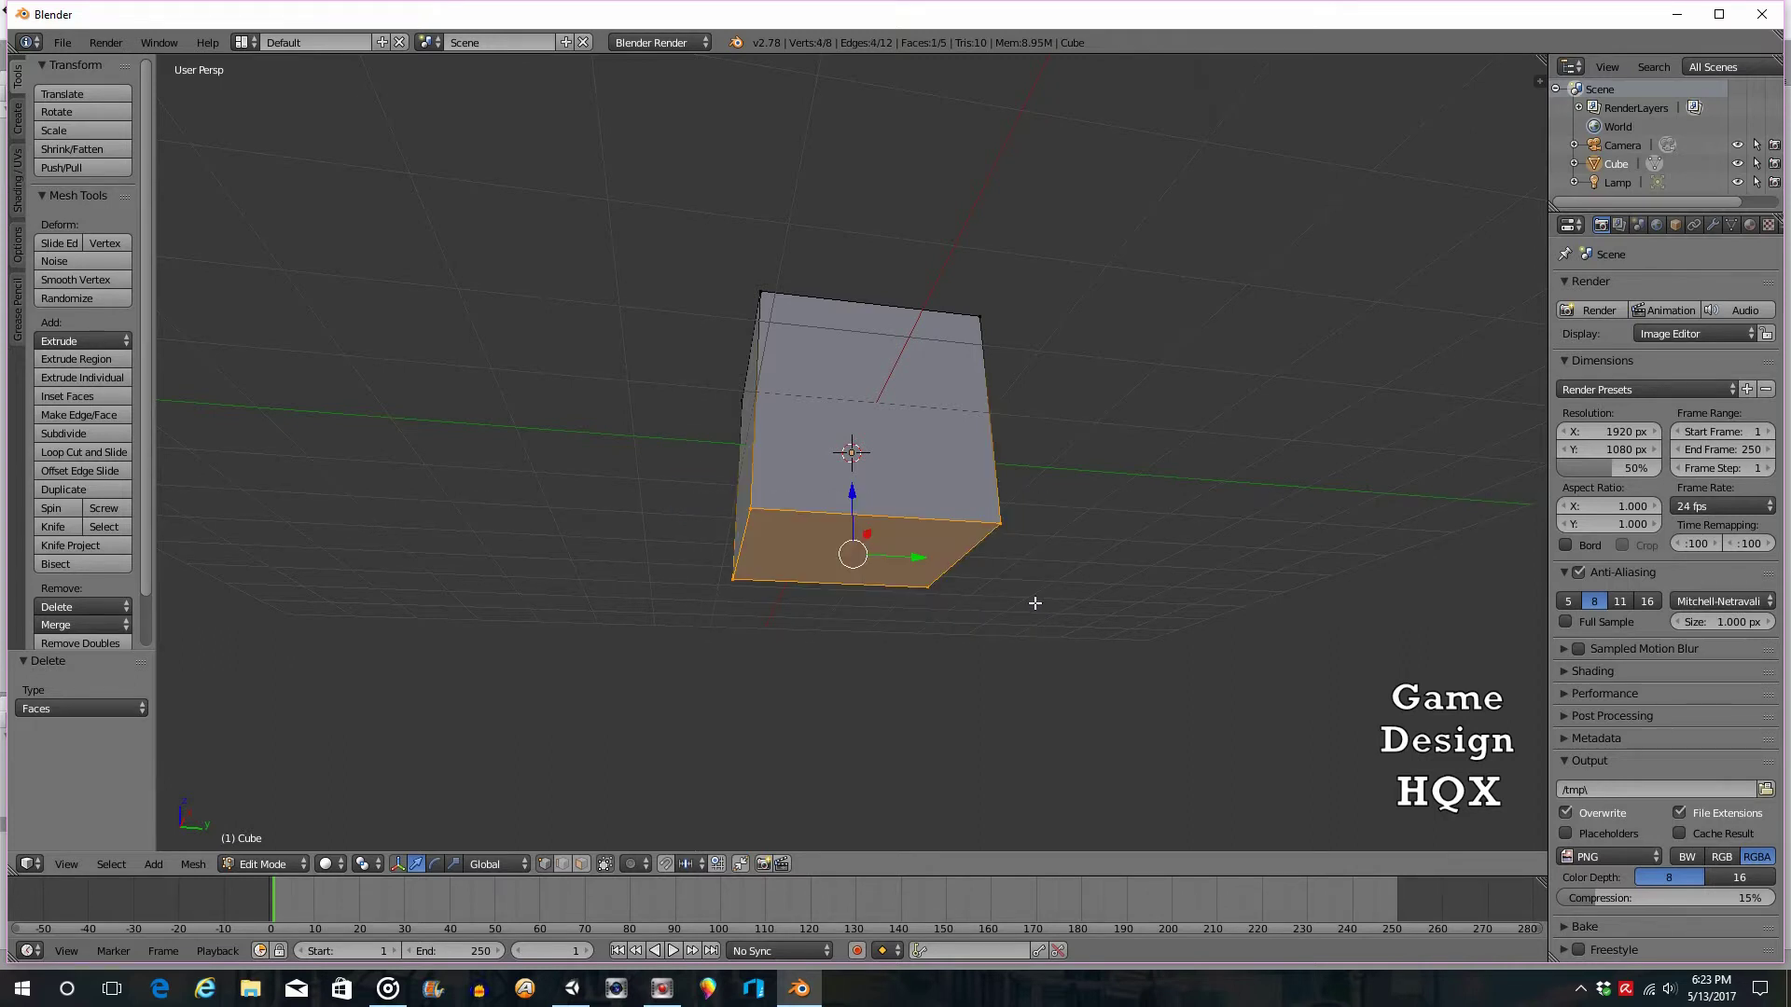
{"action": "key", "text": "x"}
{"action": "left_click", "coordinate": [1015, 606]}
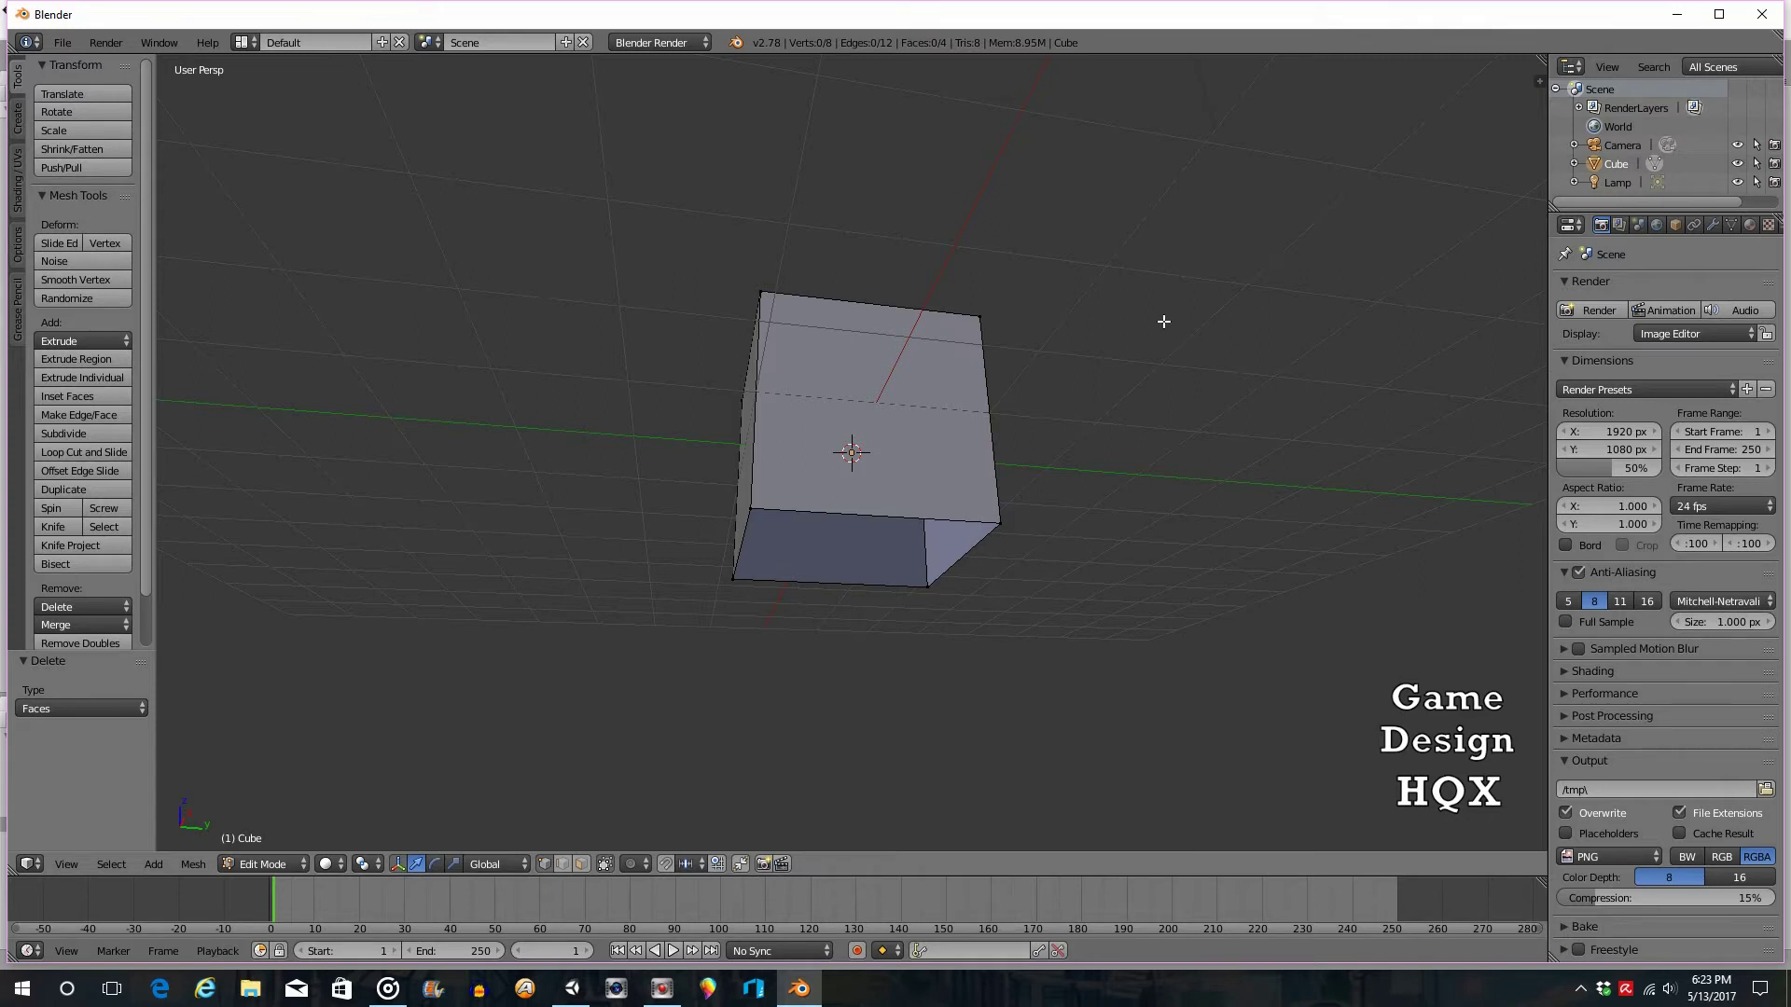
{"action": "middle_click_drag", "start_coordinate": [1163, 321], "coordinate": [1103, 531]}
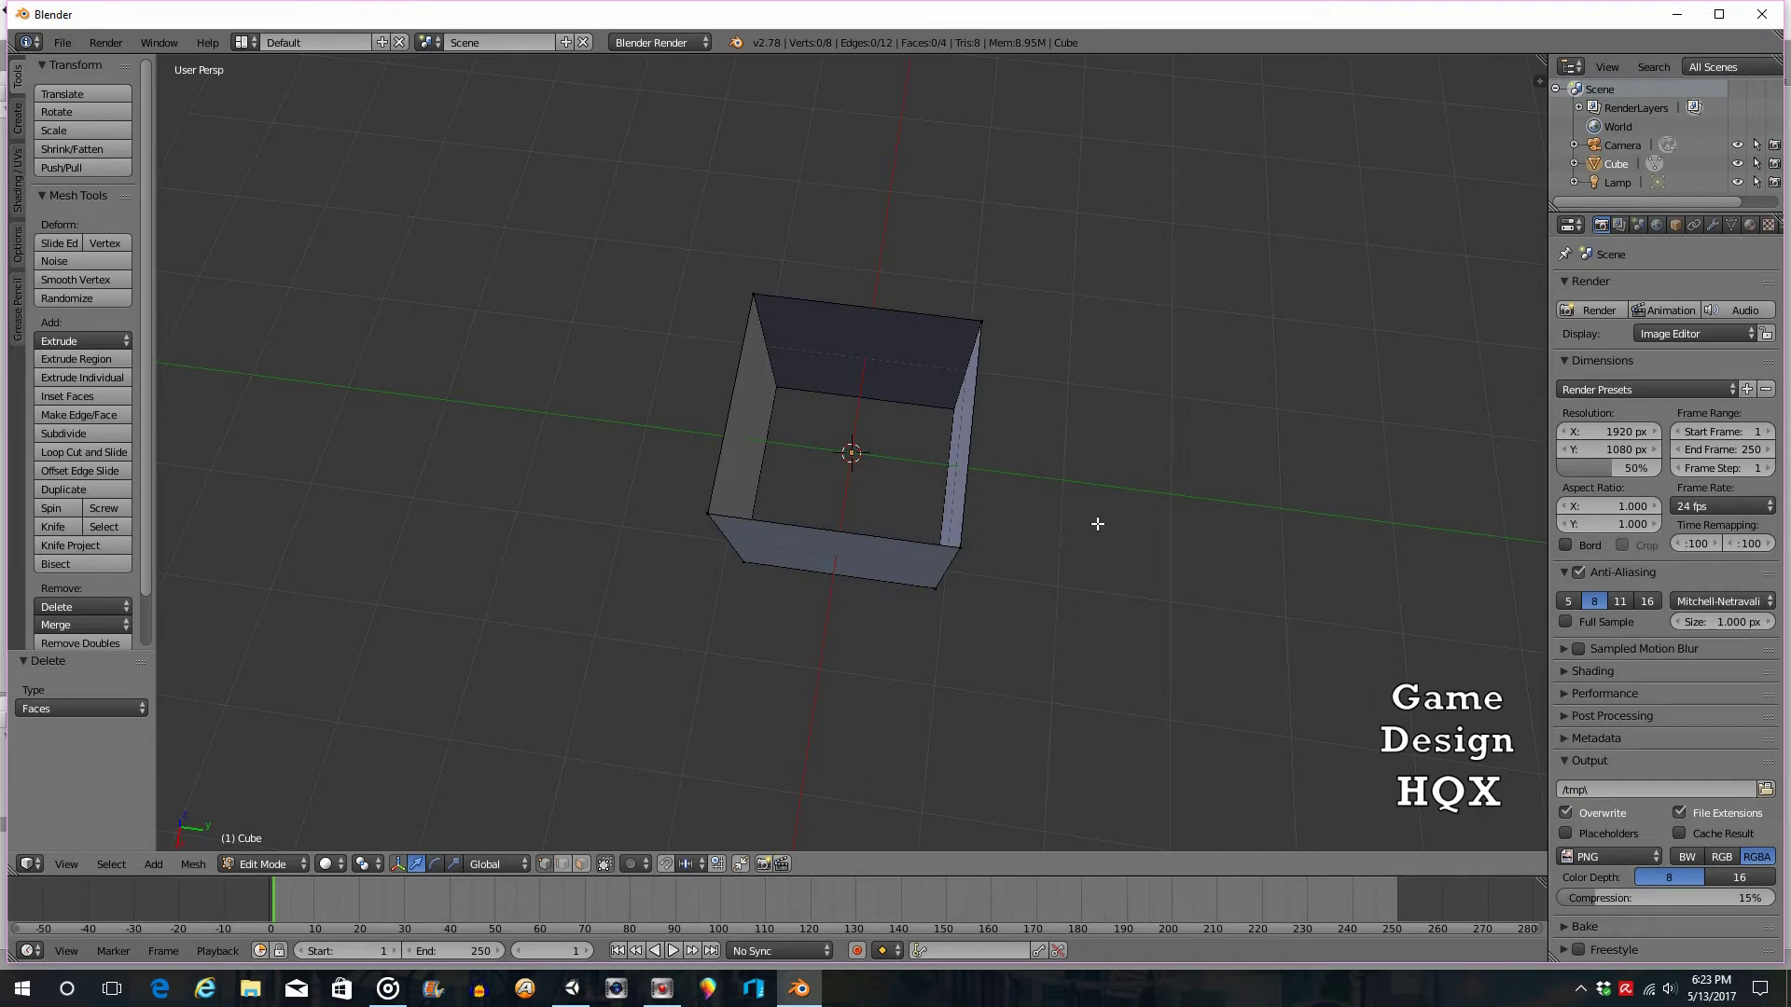